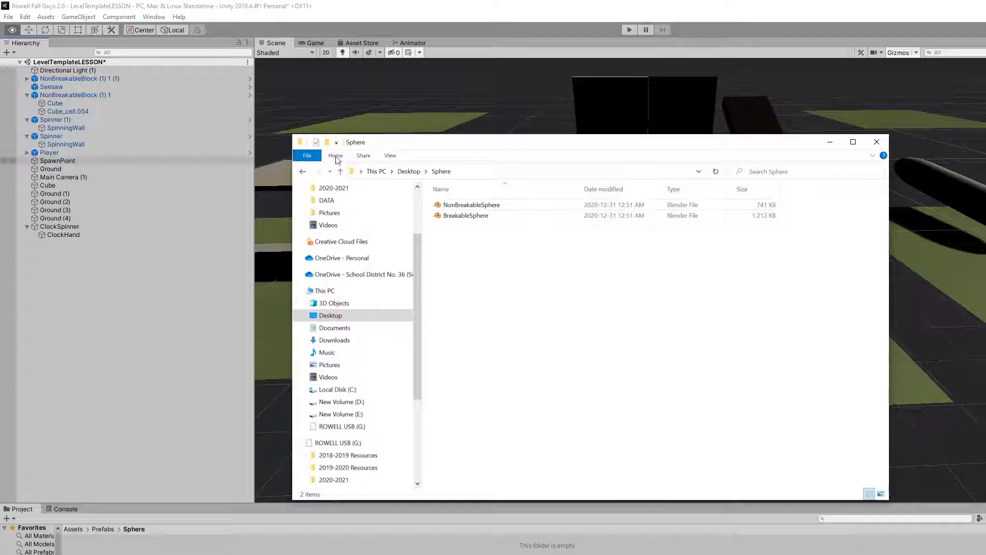
- Import the NonBreakableSphere and BreakableSphere Blender files from the desktop Sphere folder into the project's Assets > Prefabs > Sphere folder
drag(505, 142, 719, 137)
drag(707, 235, 671, 194)
click(715, 248)
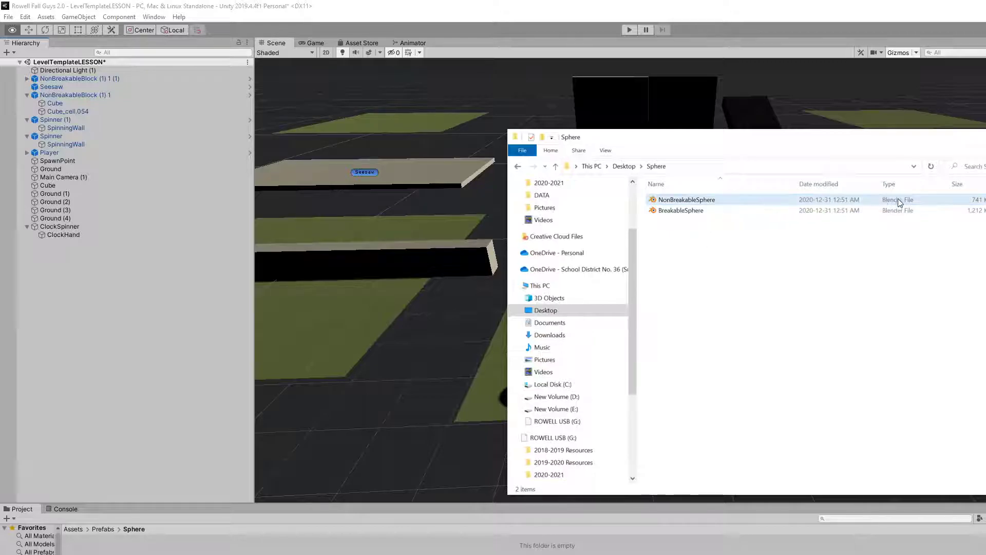
click(739, 203)
click(709, 212)
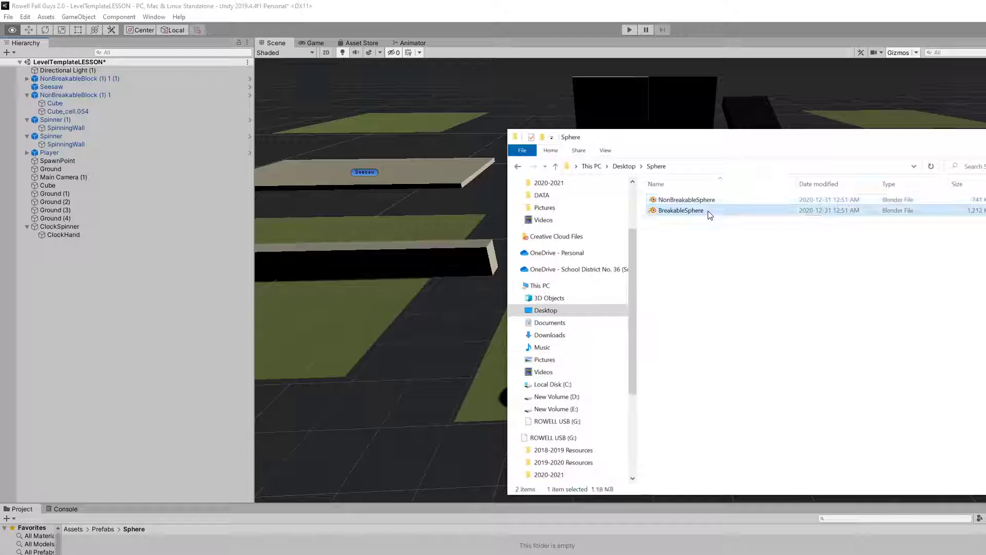
drag(760, 233, 491, 540)
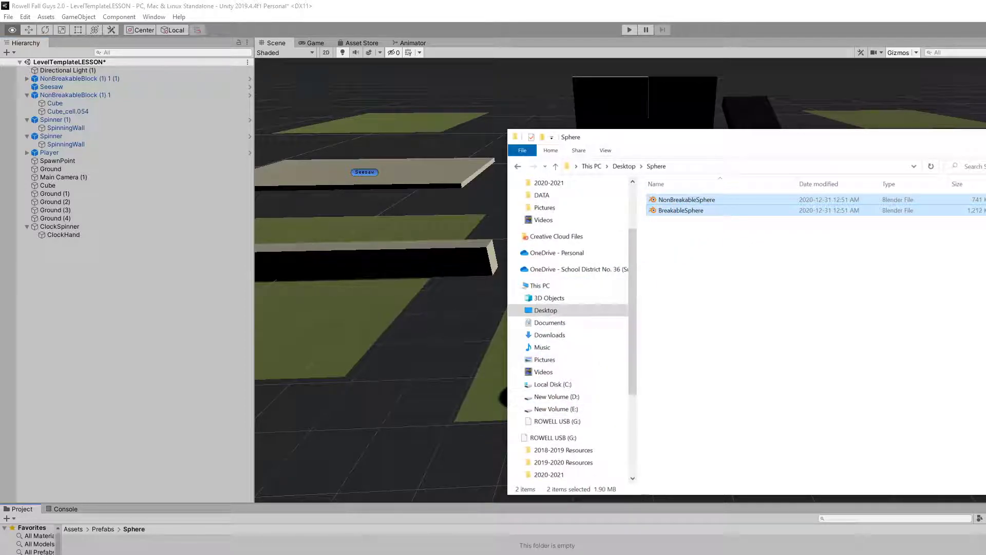
- Reopen the Sphere prefabs folder and place the NonBreakableSphere and BreakableSphere models side by side on the ground ahead of the player
click(103, 529)
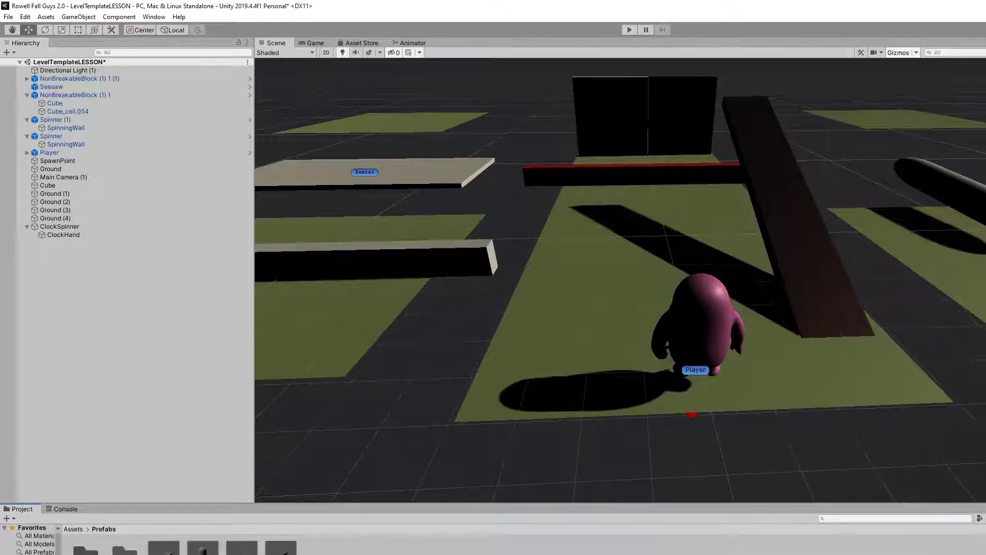
double_click(124, 551)
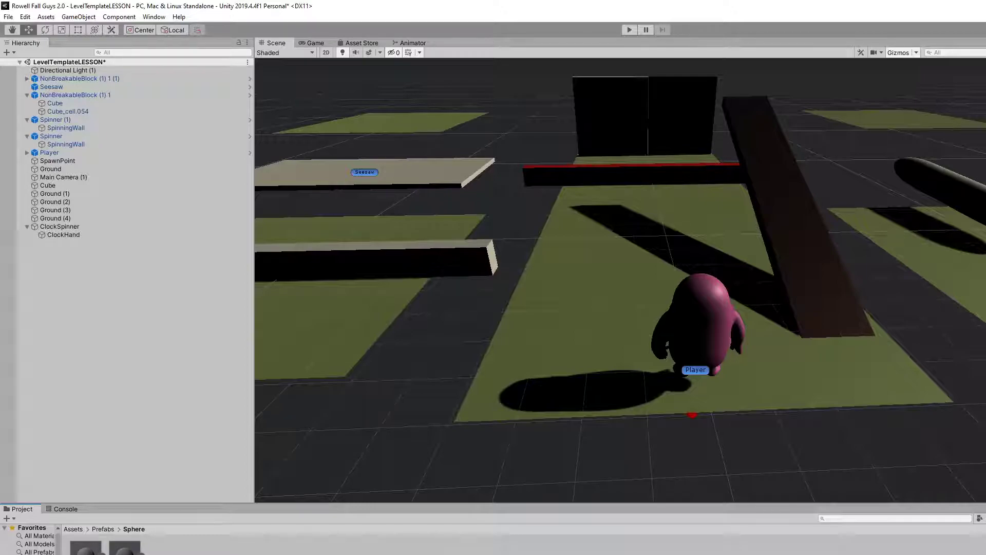
drag(124, 550, 565, 285)
drag(124, 549, 672, 279)
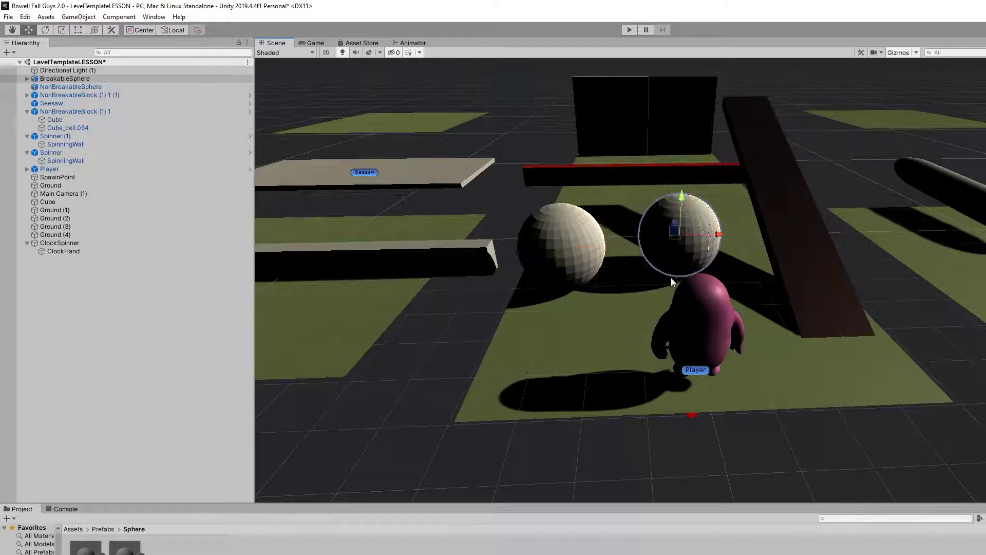
- Play-test the level by walking the player into and around both spheres, and stop the game
click(627, 29)
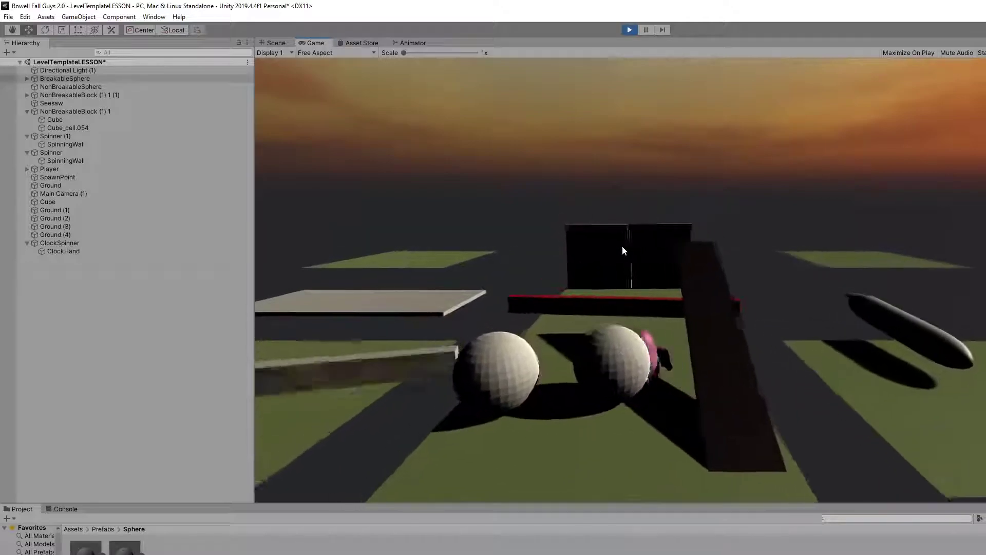
key(a)
key(s)
key(d)
key(w)
key(a)
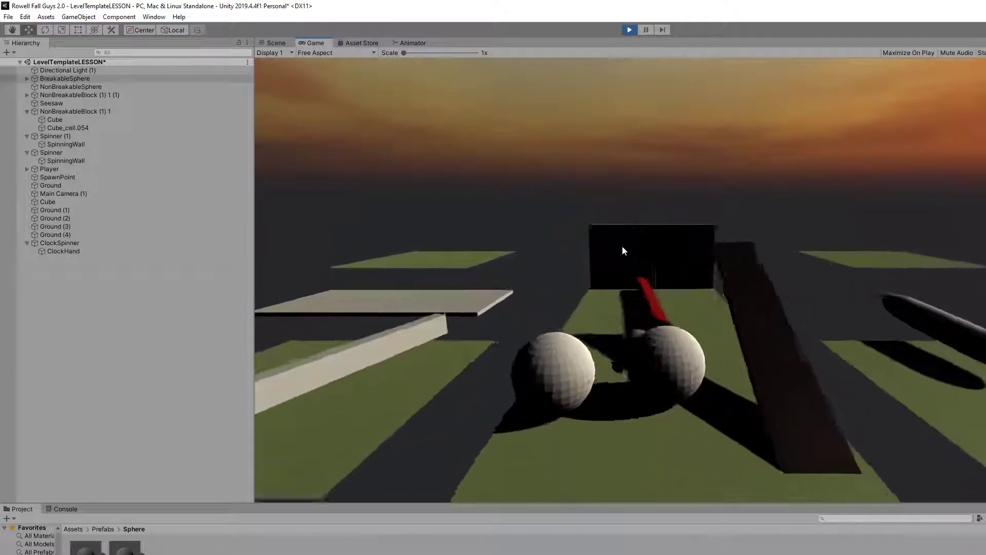
key(s)
key(d)
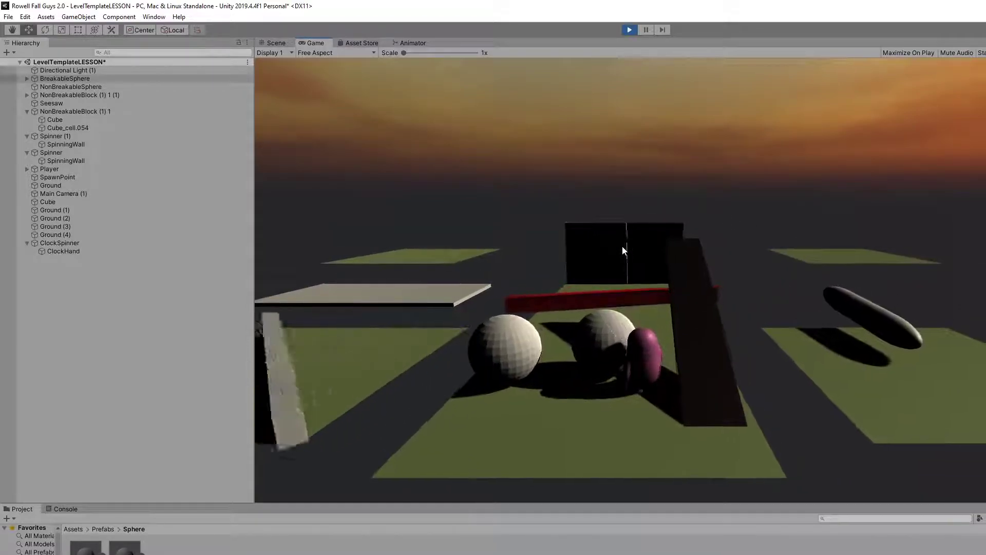
key(a)
key(w)
key(s)
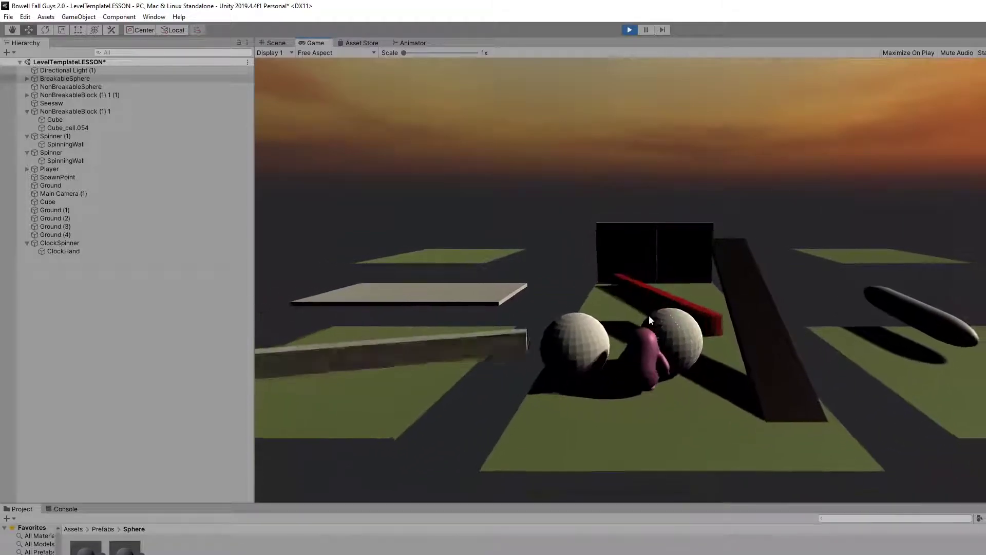
key(s)
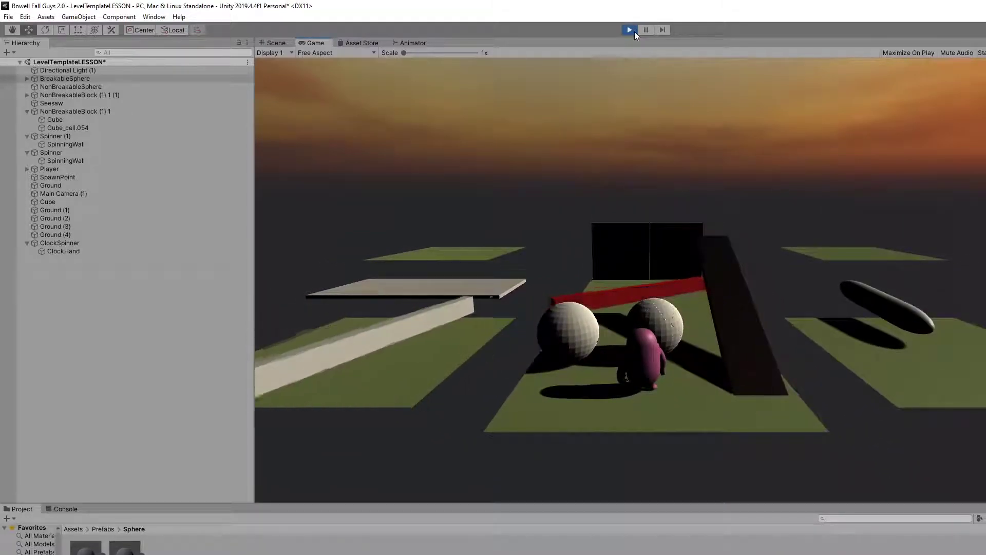
click(629, 30)
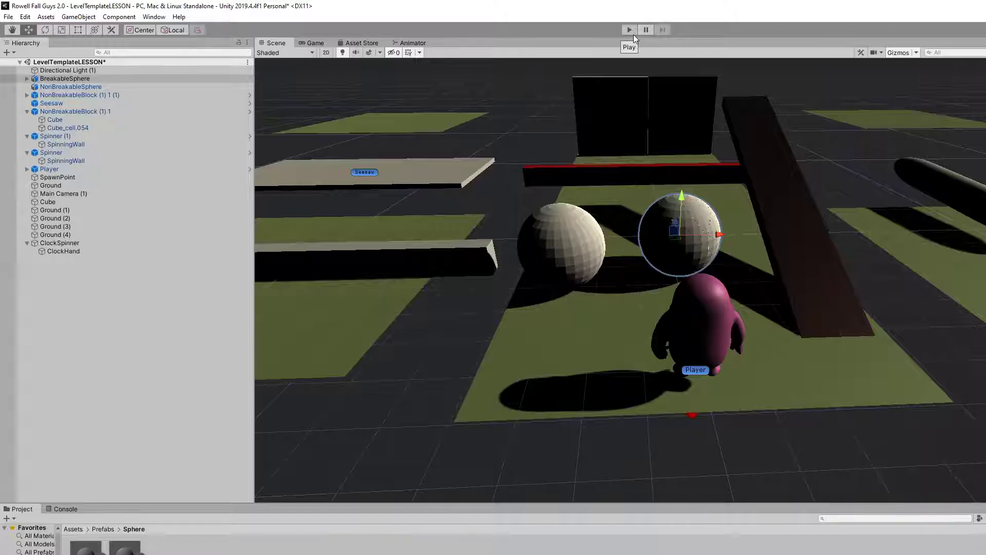
- Select the NonBreakableSphere object in the scene, and clear the selection when done with it
click(556, 246)
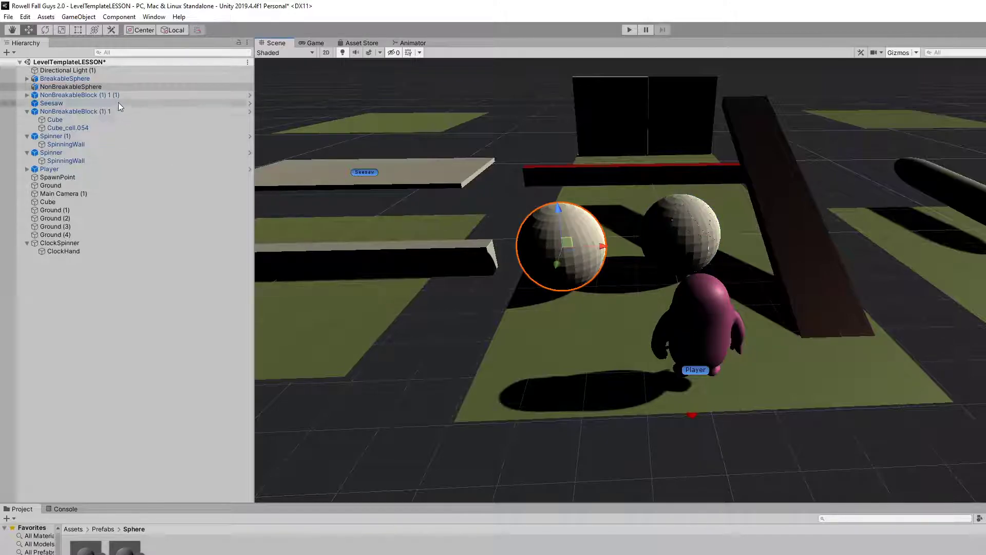
click(128, 87)
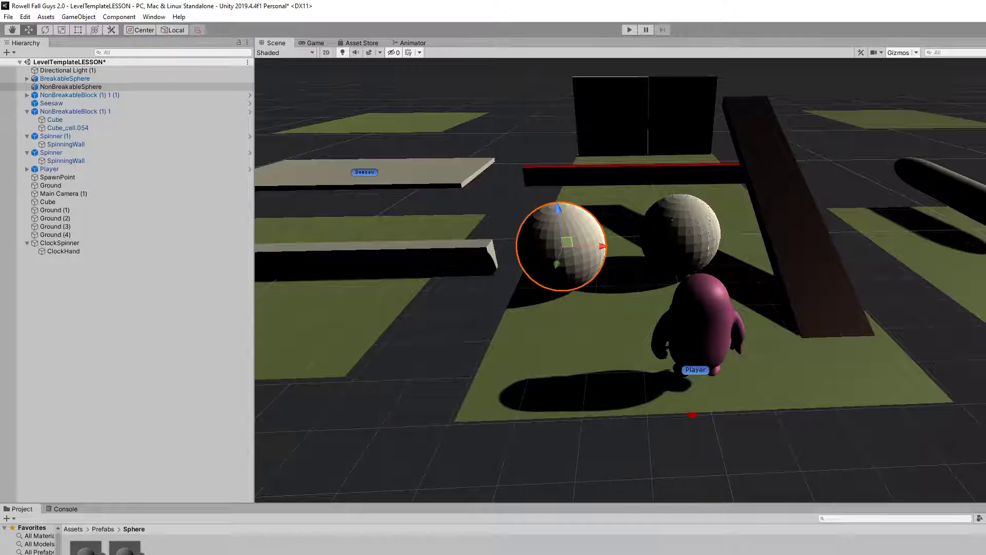
click(814, 445)
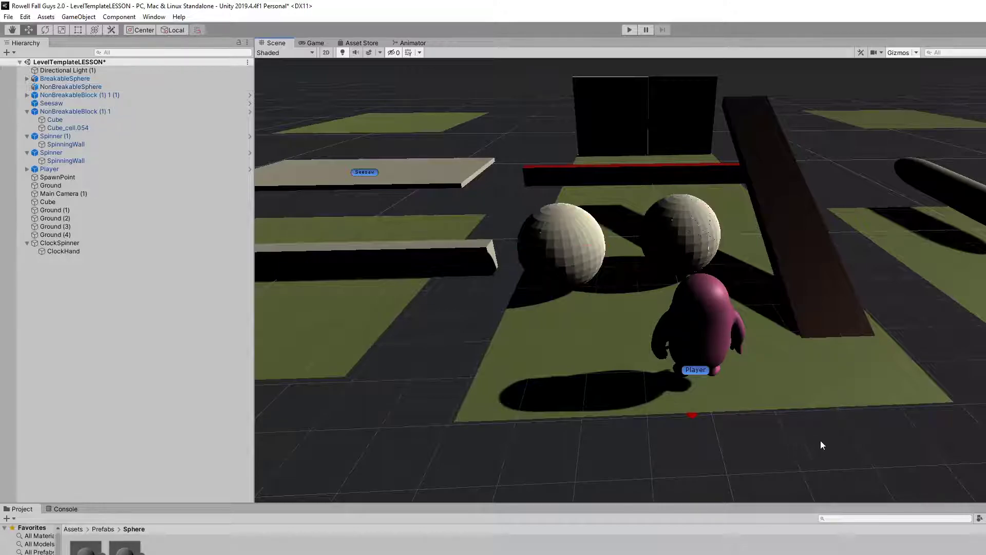
- Play-test the level by pushing the NonBreakableSphere with the player, and stop the game
click(631, 31)
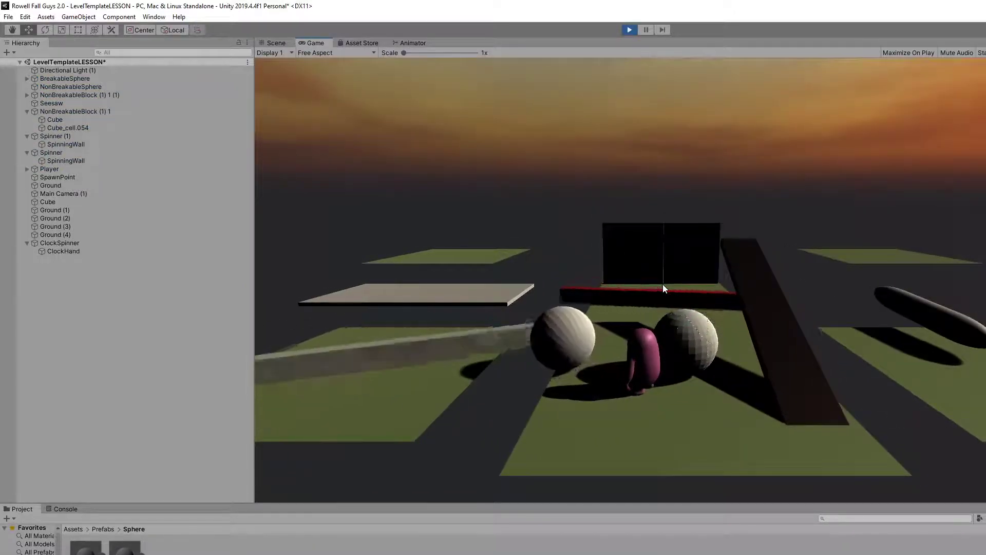
key(w)
key(a)
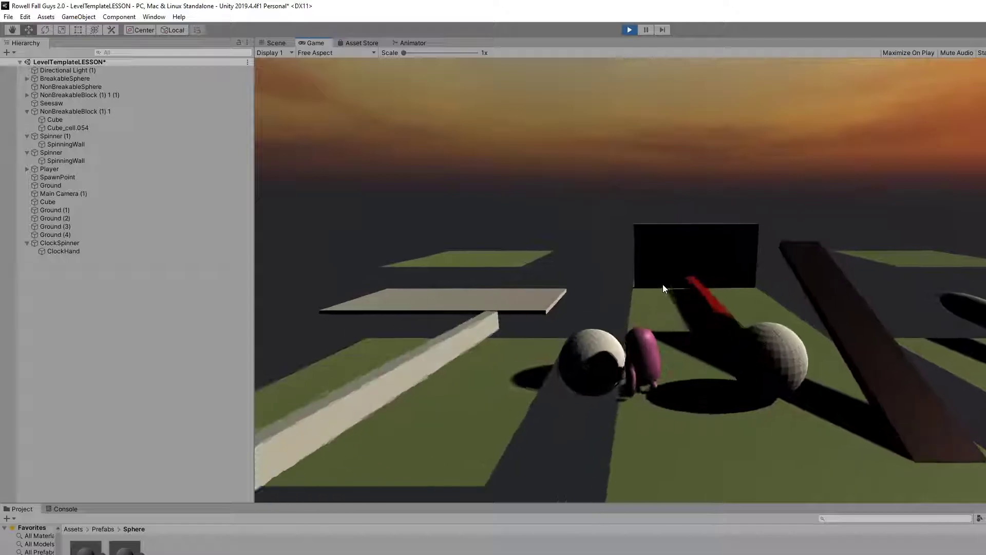
click(630, 30)
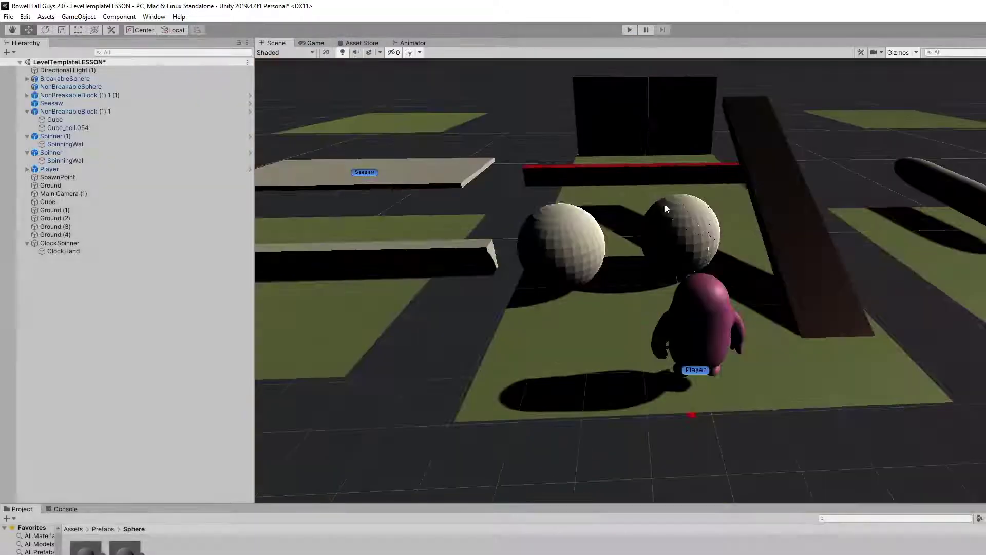
- Save the scene's NonBreakableSphere as a new original prefab in the Sphere folder
click(565, 236)
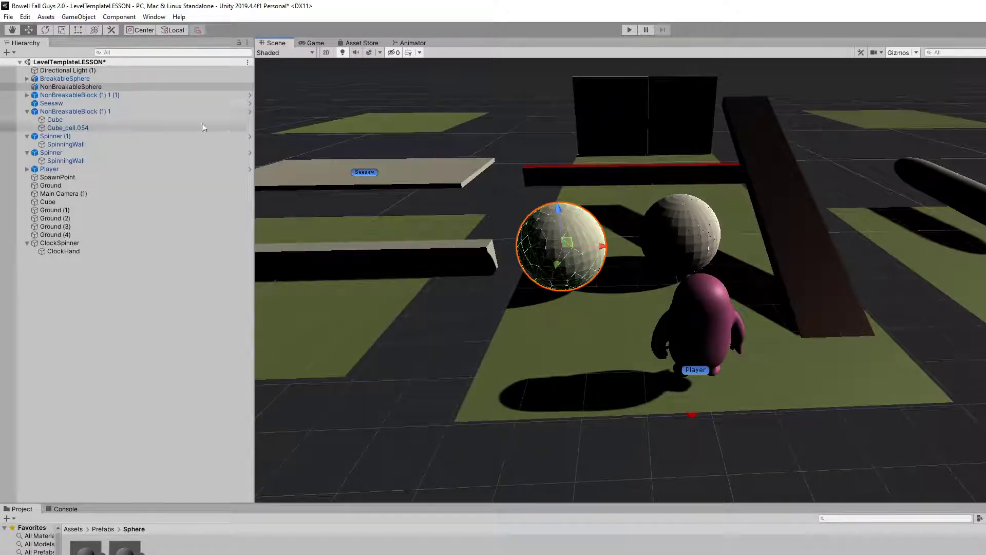
click(94, 88)
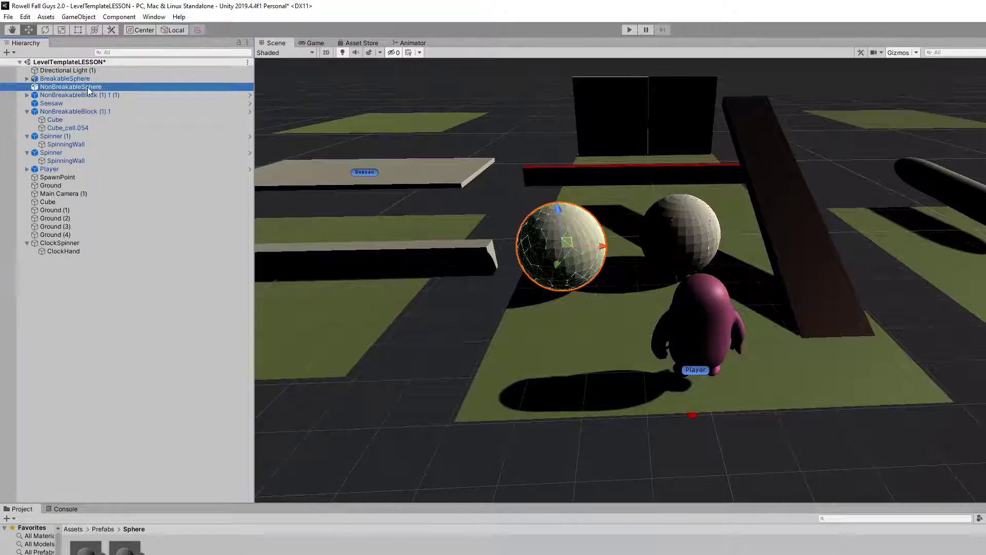
drag(59, 87, 173, 554)
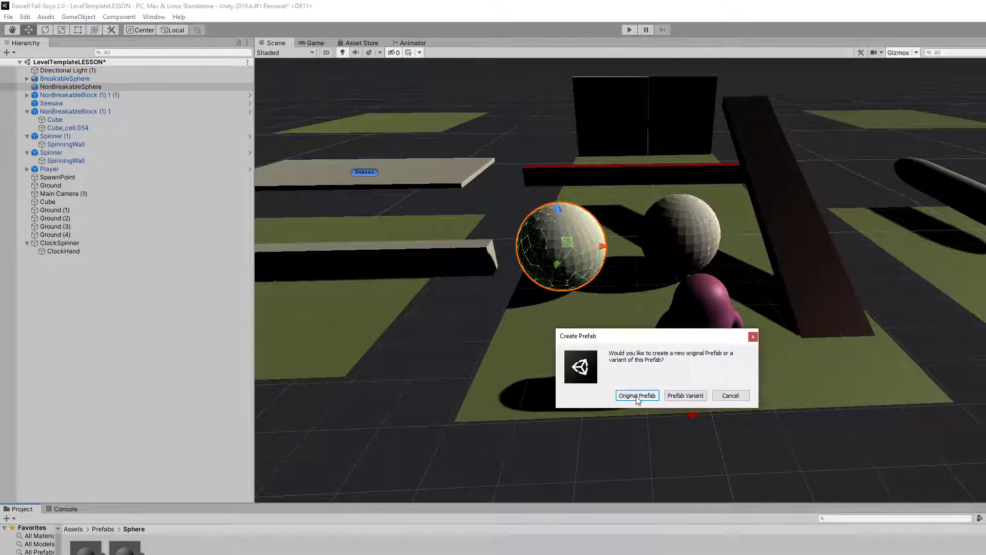
click(637, 395)
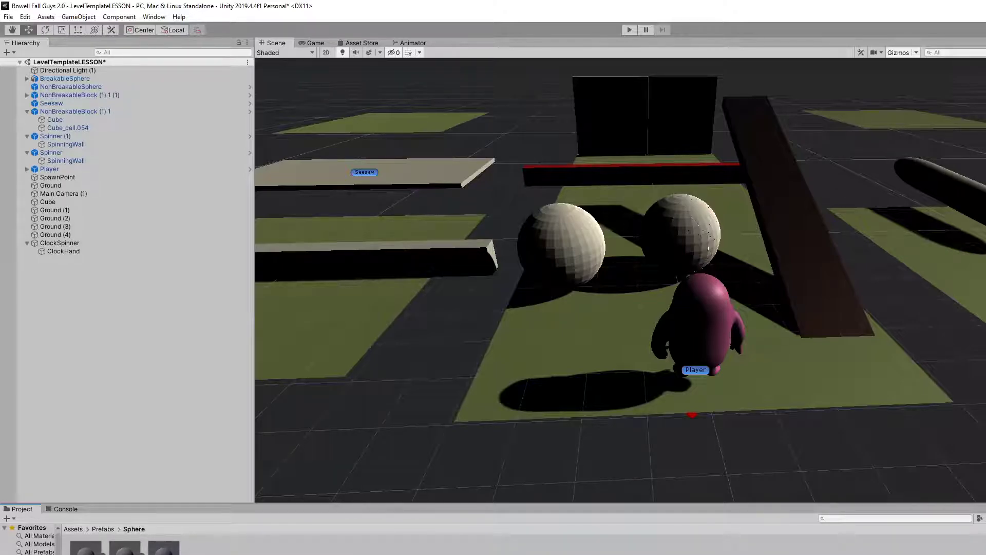
- Place two more NonBreakableSphere prefab instances on either side of the player and play-test pushing them around
drag(168, 553, 539, 360)
drag(175, 546, 842, 369)
click(629, 29)
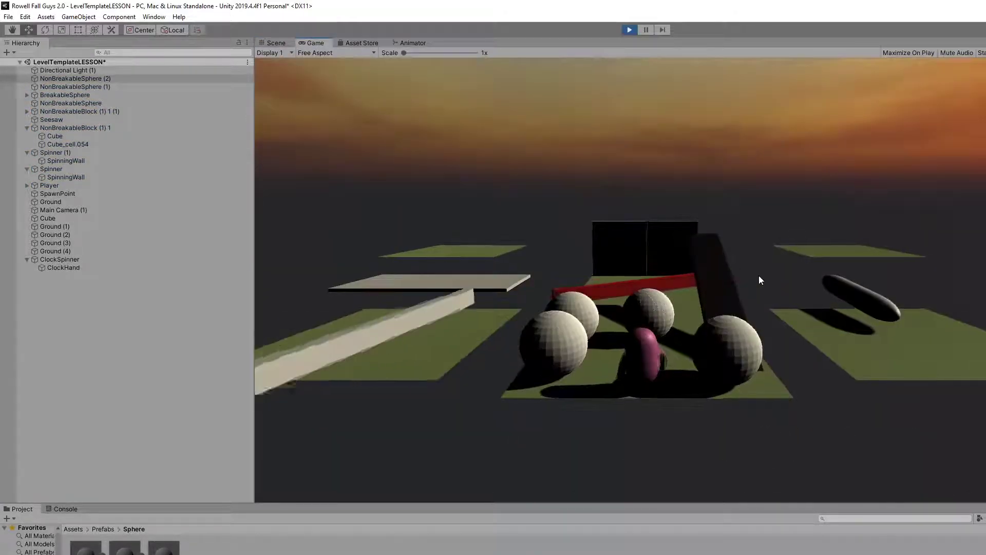
key(d)
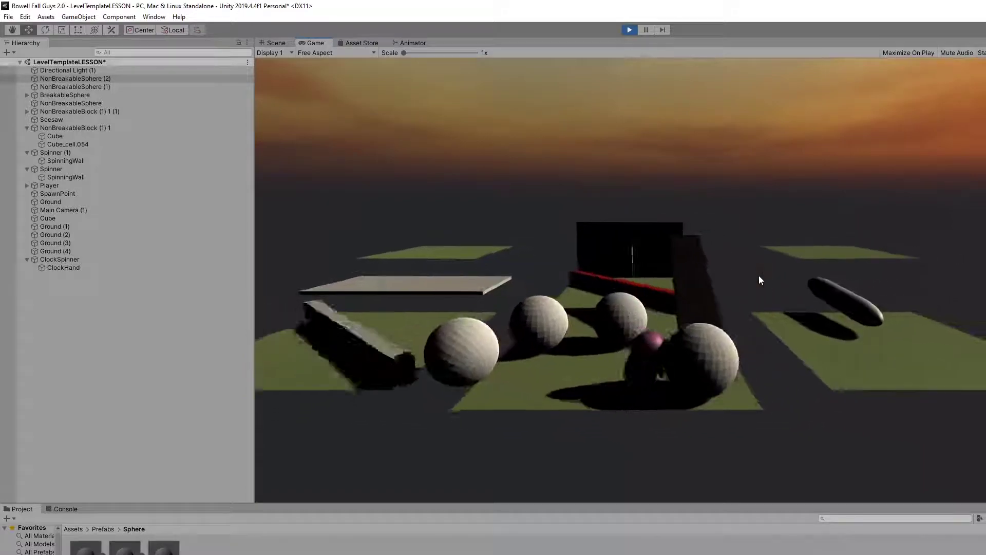
key(w)
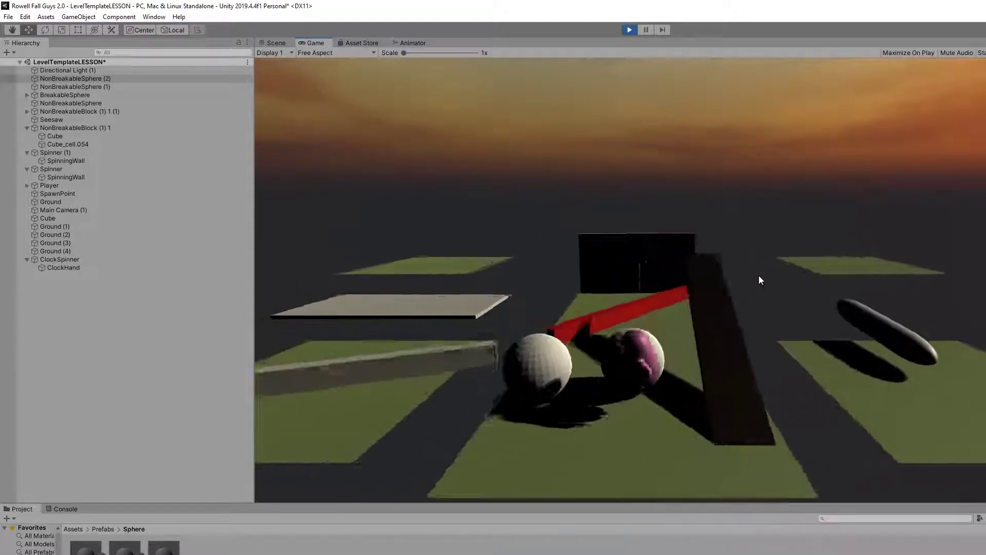
key(w)
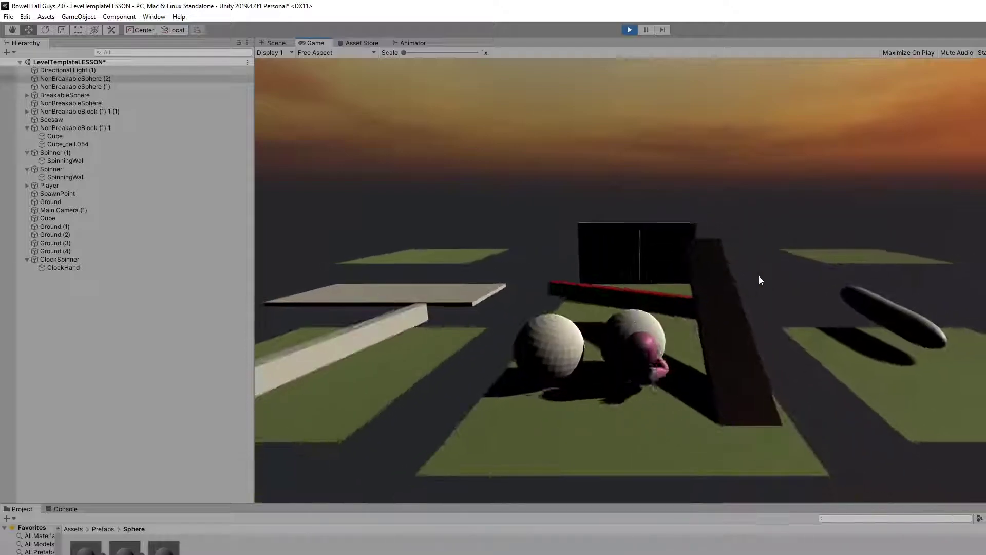
key(w)
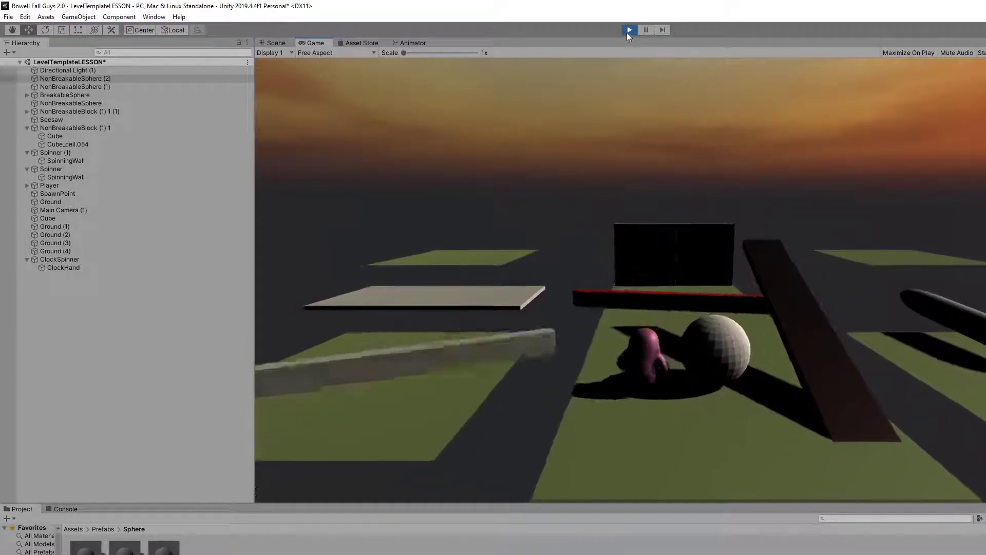
click(629, 30)
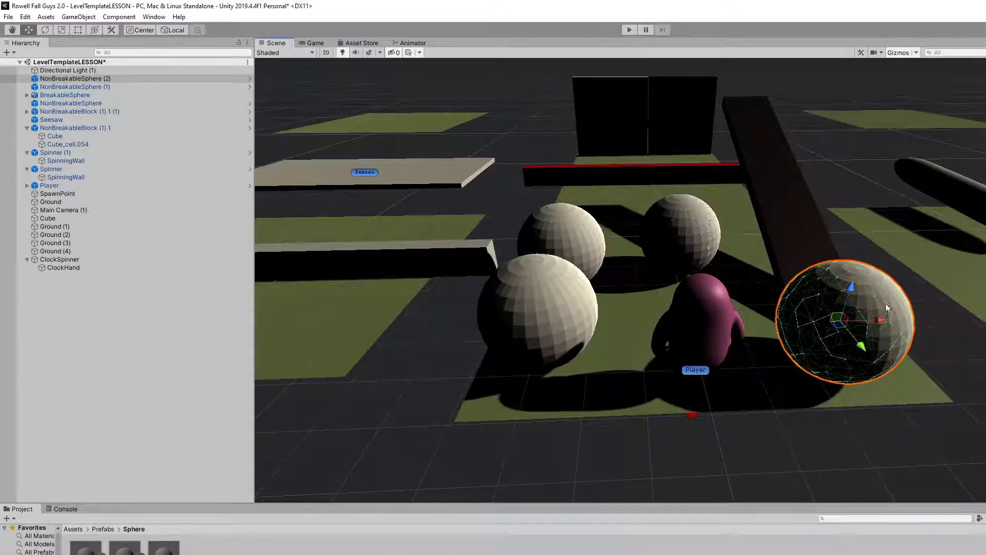
- Delete every NonBreakableSphere instance from the scene, leaving the BreakableSphere in place
click(821, 293)
click(549, 292)
key(Delete)
click(568, 227)
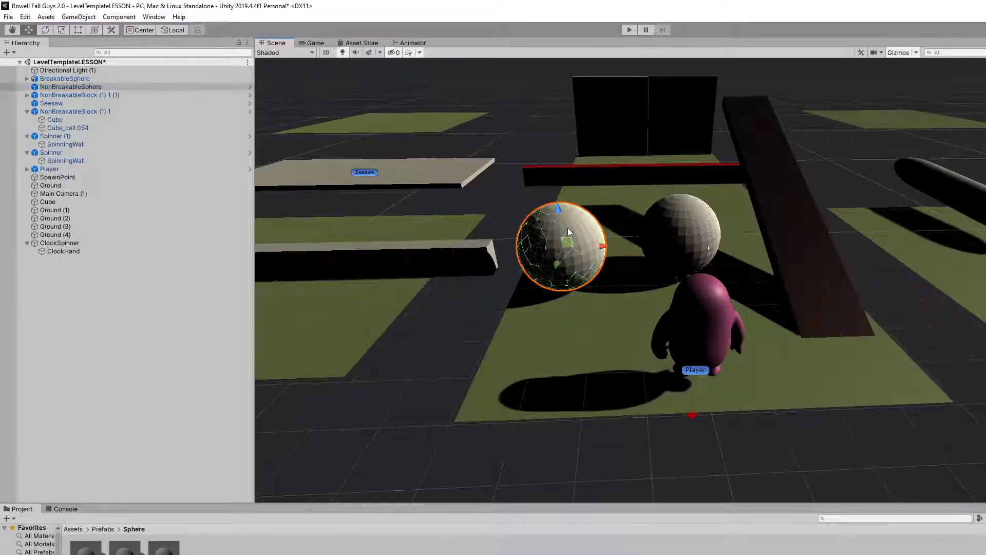
key(Delete)
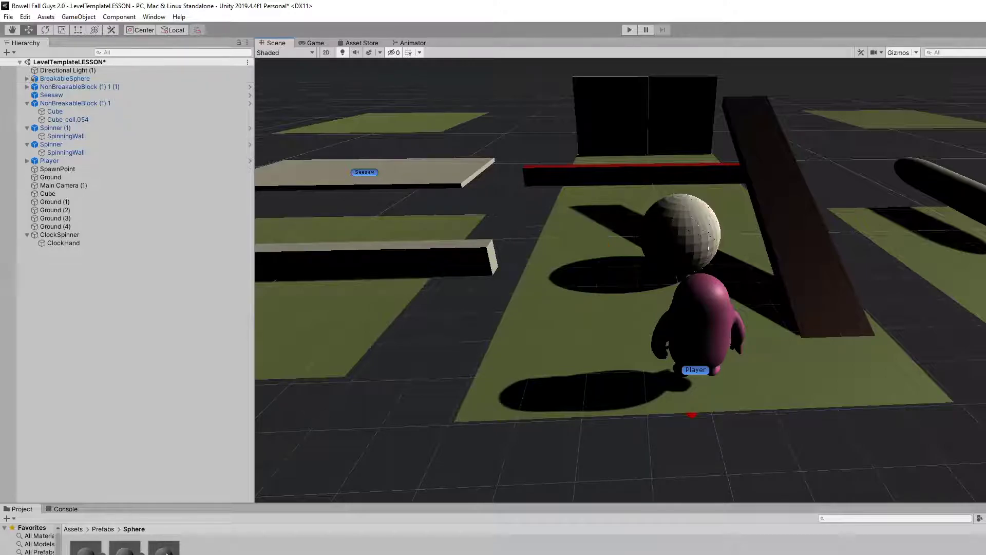
drag(164, 548, 540, 308)
key(Delete)
- Expand the BreakableSphere in the hierarchy and look through its cell pieces
click(108, 79)
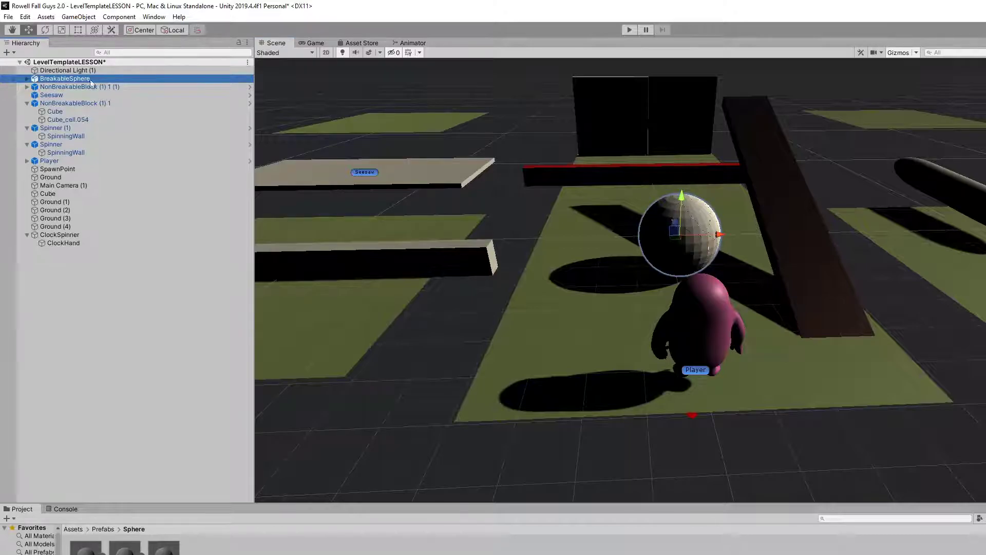
click(27, 78)
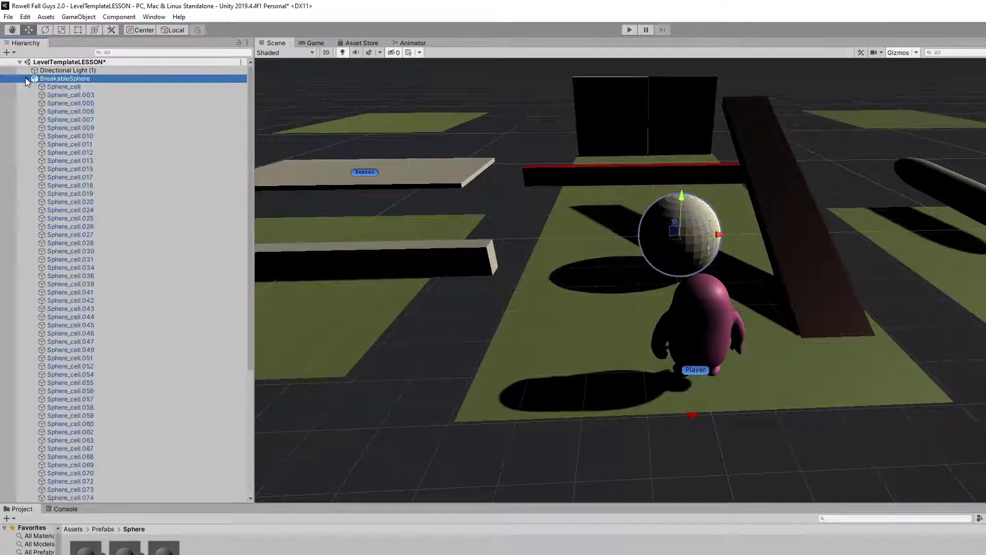
drag(249, 155, 256, 255)
scroll(124, 206, up, 10)
click(64, 79)
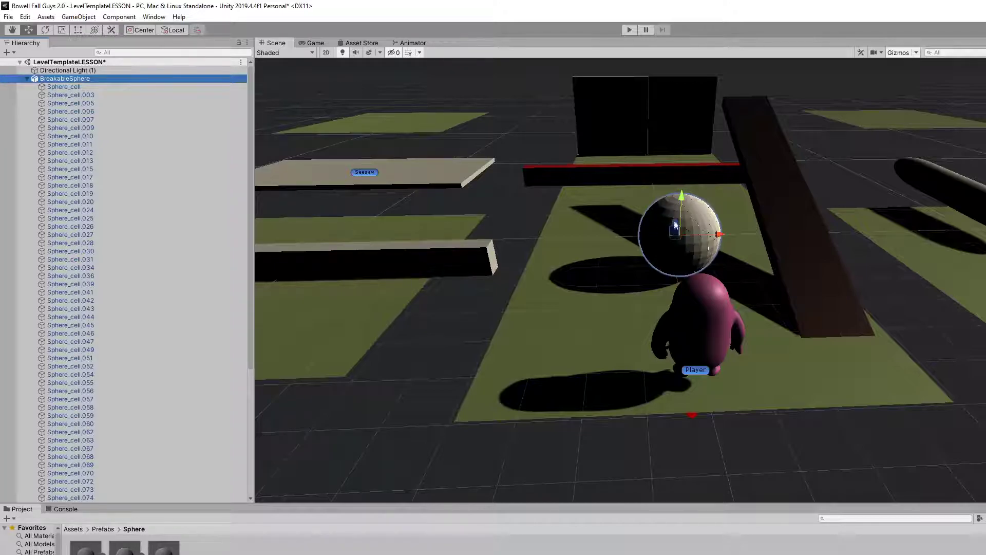
- Select all the Sphere_cell child pieces of the BreakableSphere together
click(81, 87)
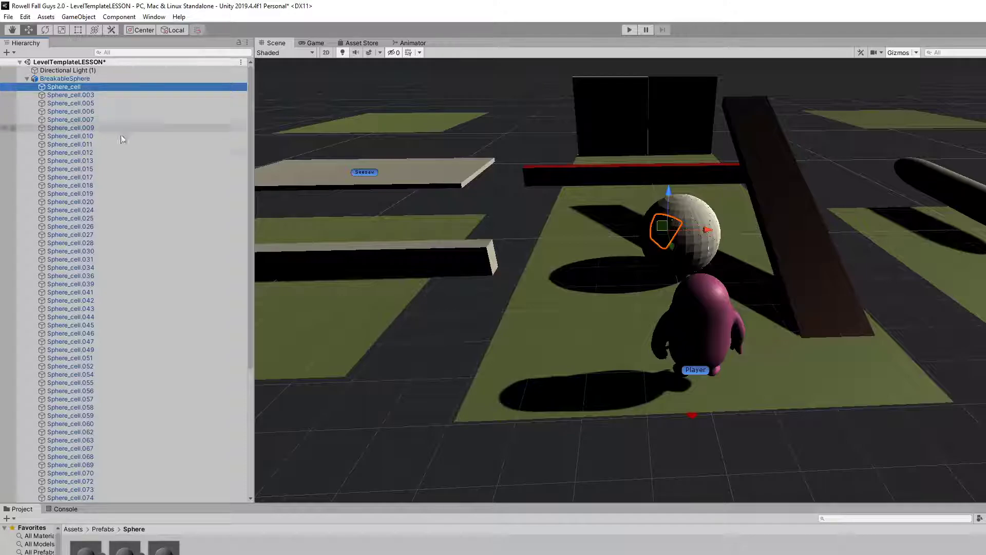
scroll(119, 127, down, 8)
shift+click(85, 334)
scroll(142, 323, up, 8)
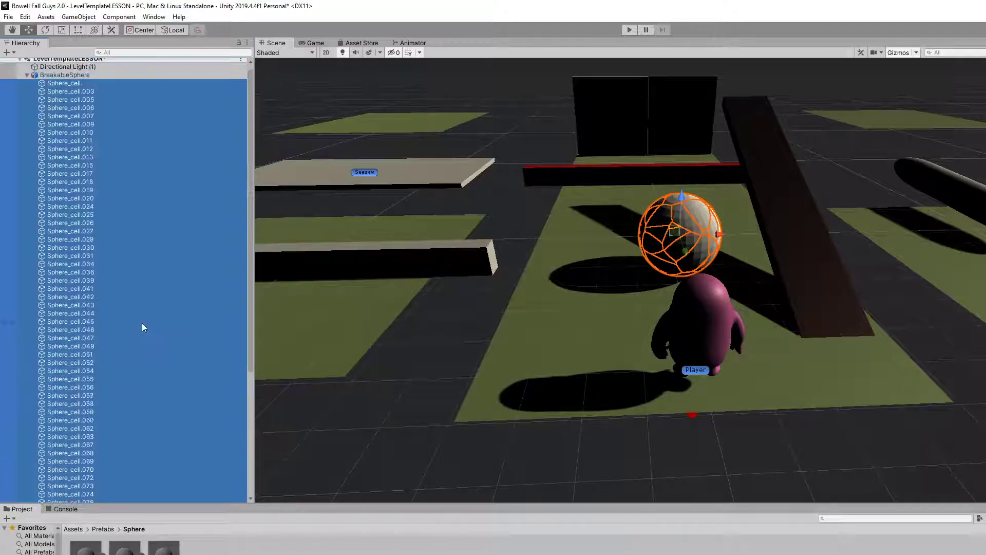
- Check several individual Sphere_cell pieces of the BreakableSphere by selecting them one at a time in the hierarchy
scroll(126, 297, down, 2)
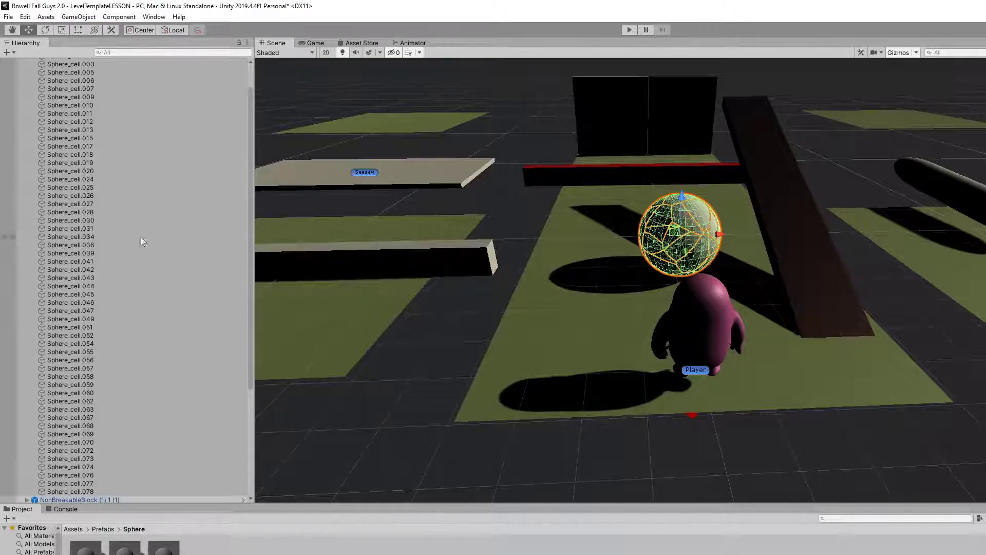
click(113, 254)
click(117, 212)
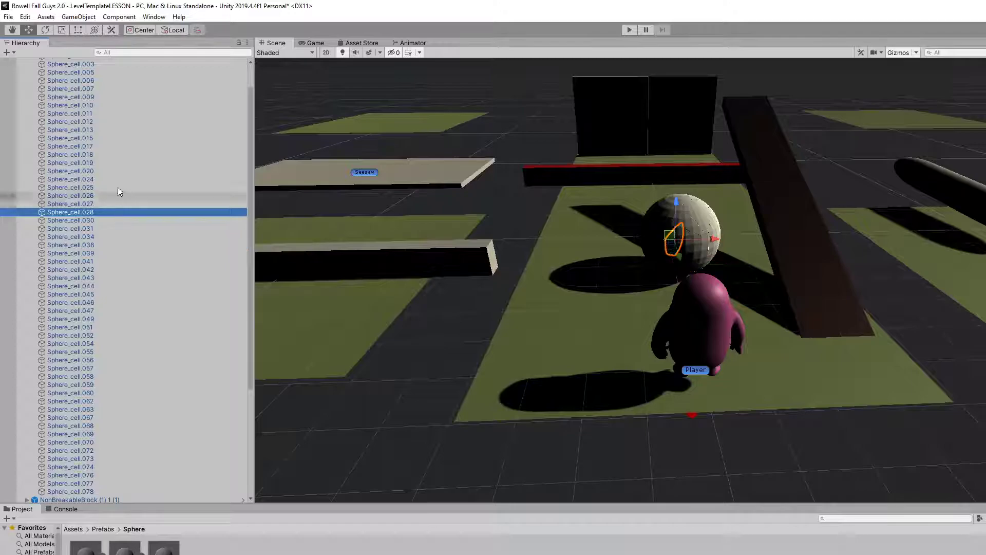
click(117, 179)
click(170, 131)
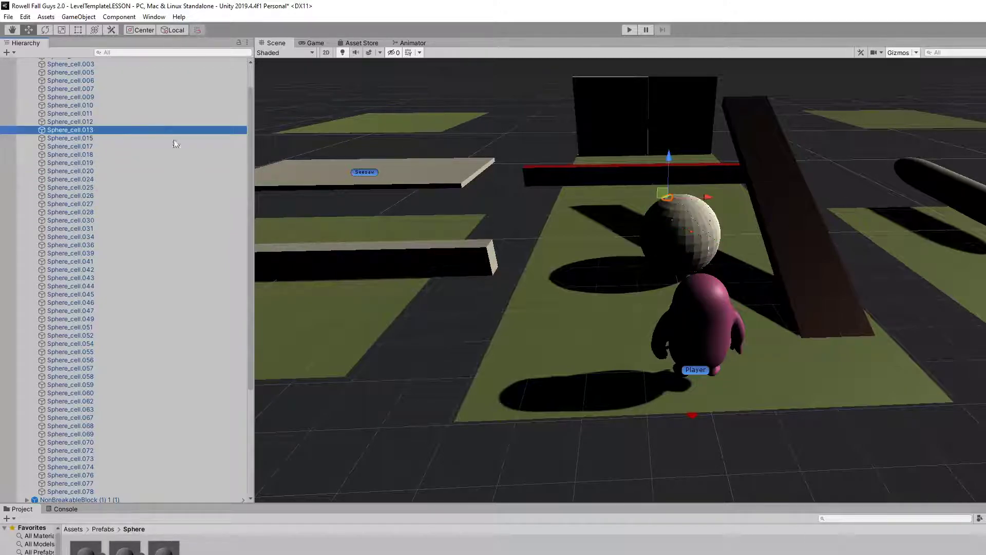
scroll(172, 158, down, 2)
scroll(135, 126, up, 3)
- Collapse the BreakableSphere in the hierarchy and play-test the scene to see how its cell pieces behave
click(57, 78)
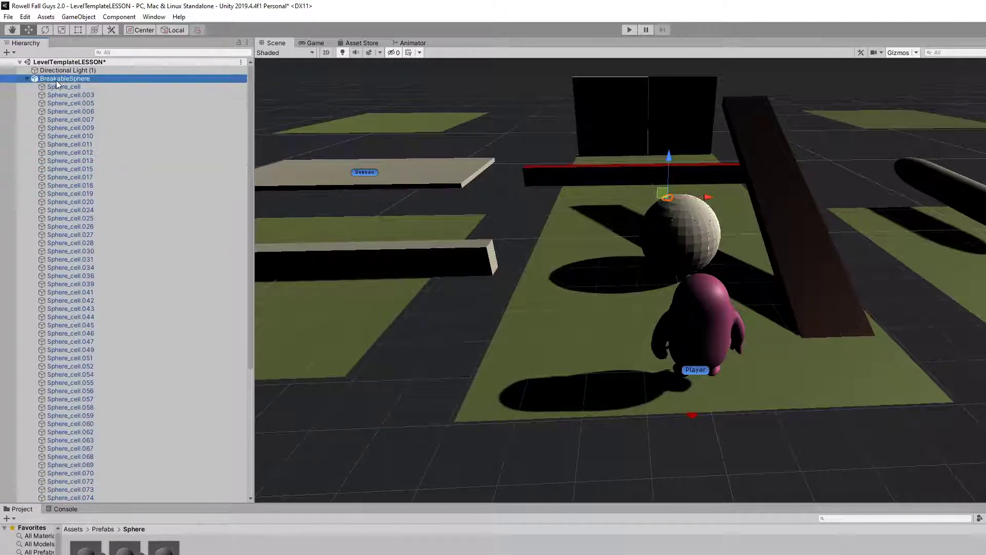
click(27, 78)
click(562, 264)
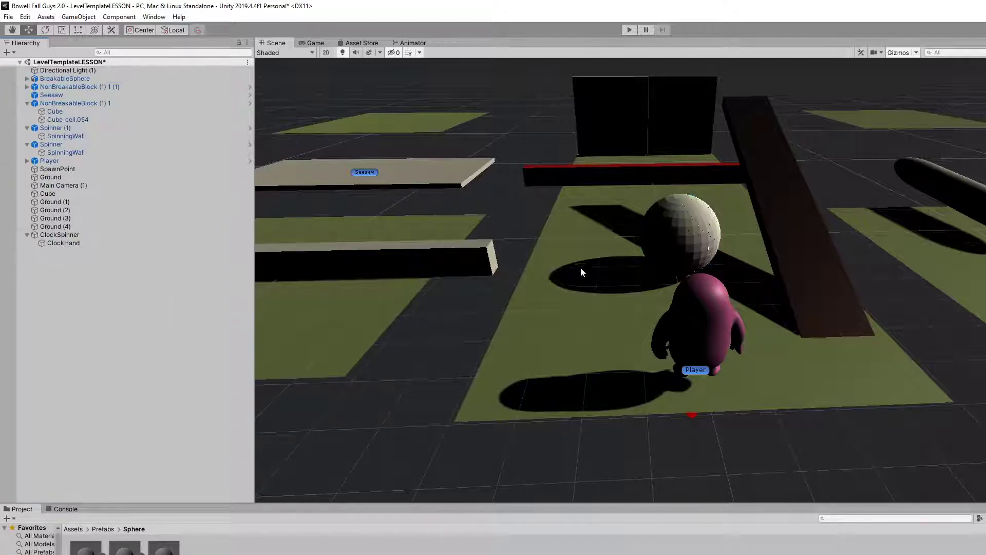
click(629, 29)
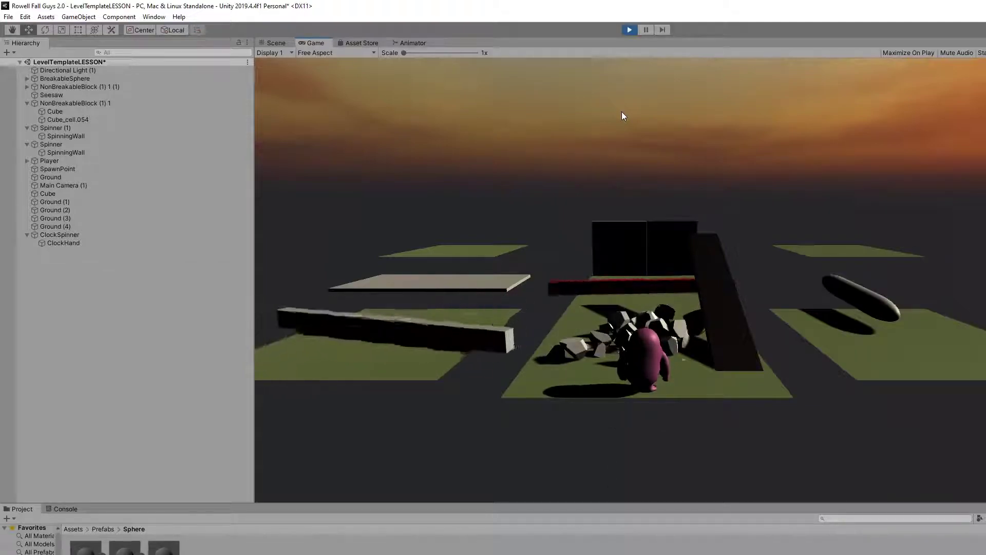
click(632, 34)
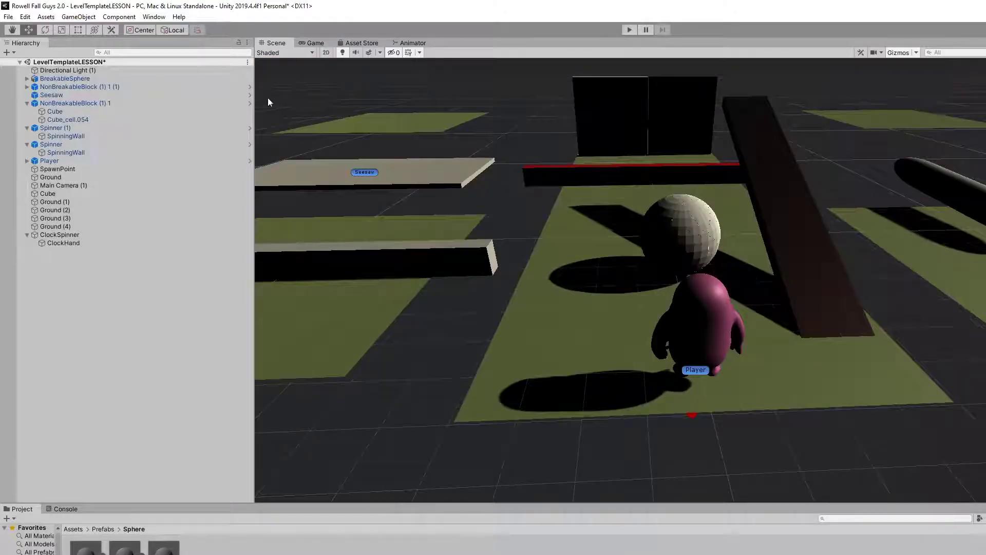
- Save the BreakableSphere as a new original prefab in the Prefabs/Sphere folder
click(91, 78)
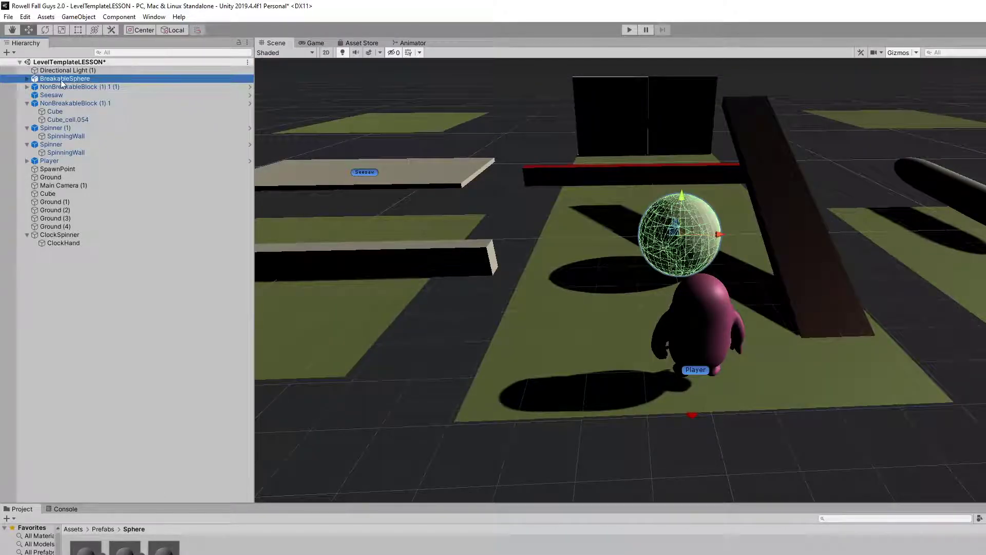
drag(61, 80, 239, 551)
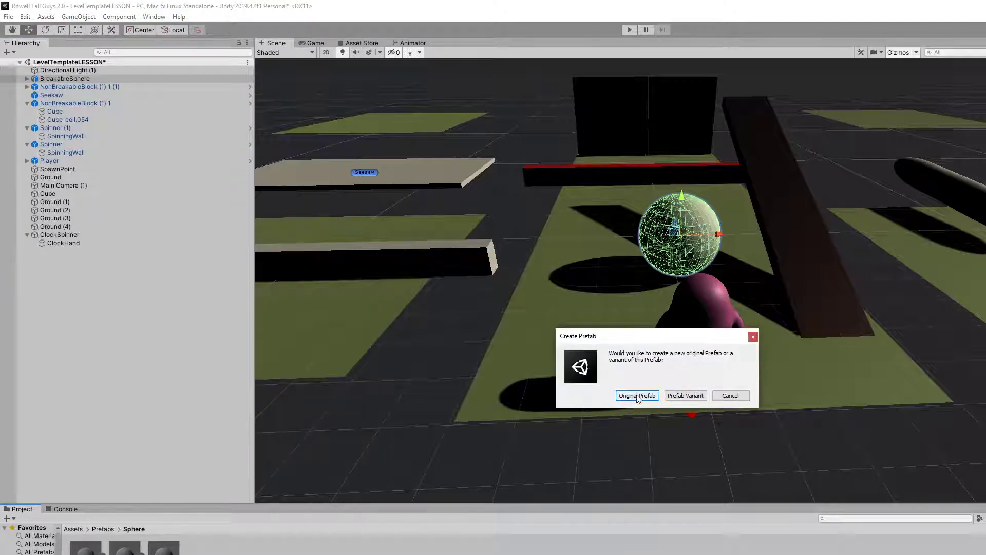
click(637, 396)
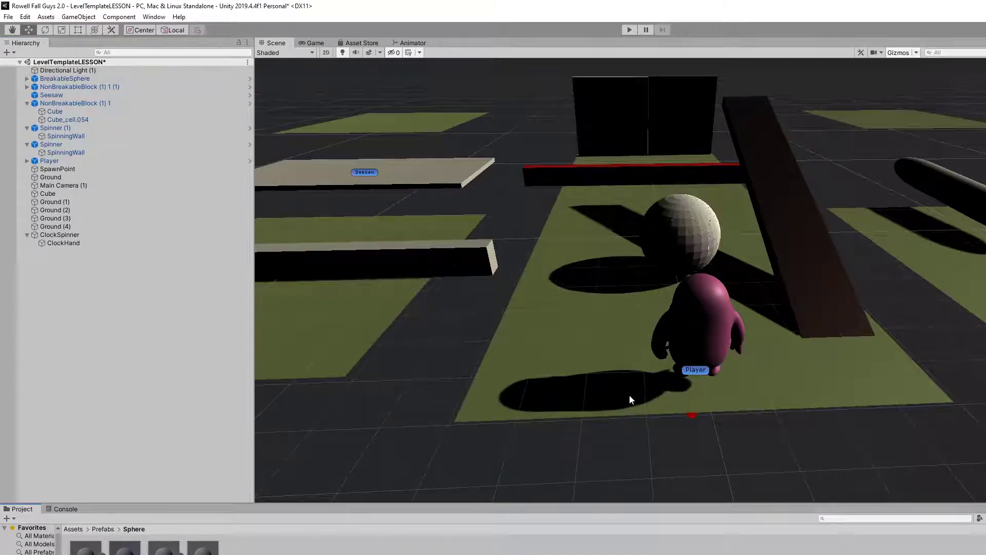
- Delete the BreakableSphere instance from the scene
drag(129, 552, 132, 161)
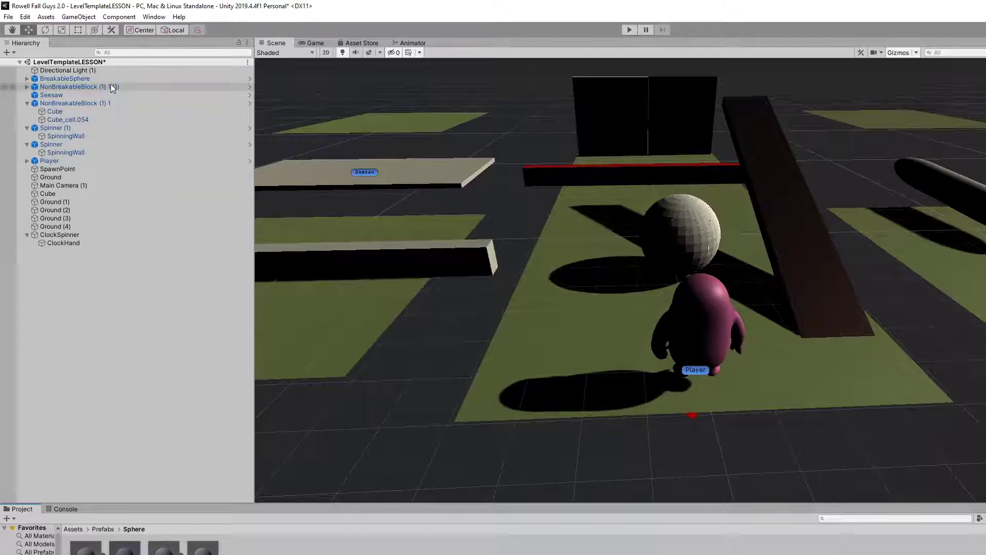
click(110, 80)
key(Delete)
- Place a NonBreakableSphere prefab instance on the ground ahead of the player, slightly to its left
alt+drag(310, 118, 696, 176)
click(699, 156)
click(710, 187)
click(709, 188)
click(488, 413)
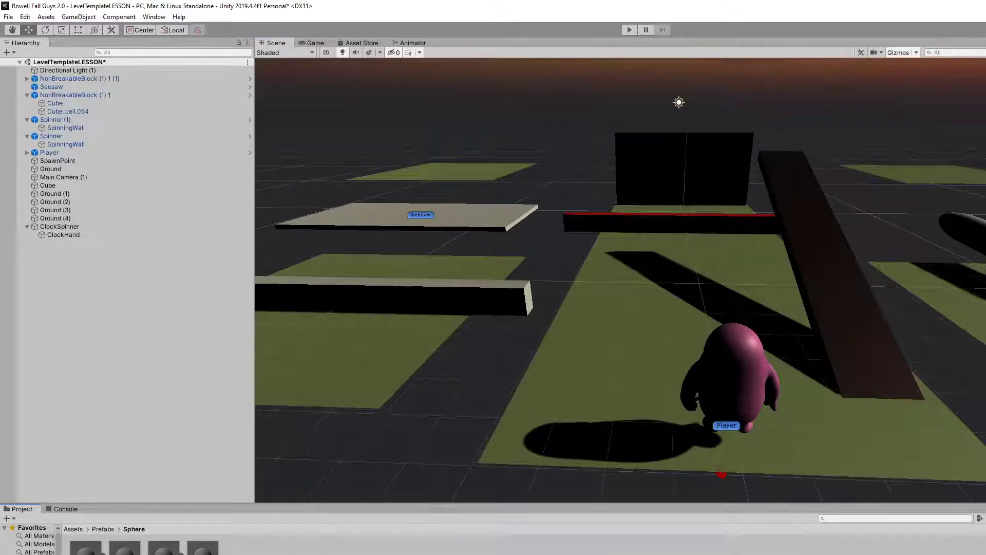
drag(308, 487, 626, 344)
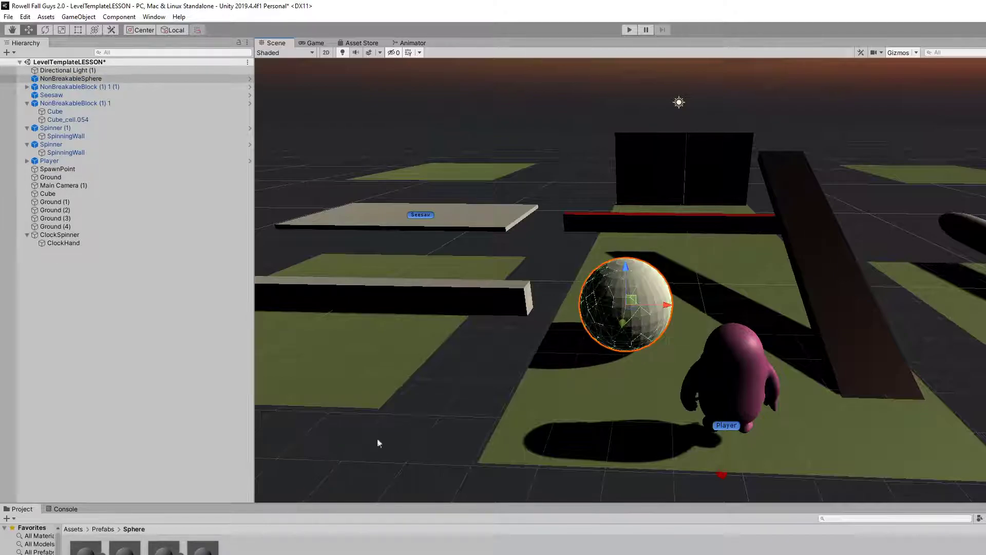
- Find the script in the Prefabs/Walls folder and attach it to the NonBreakableSphere
click(73, 529)
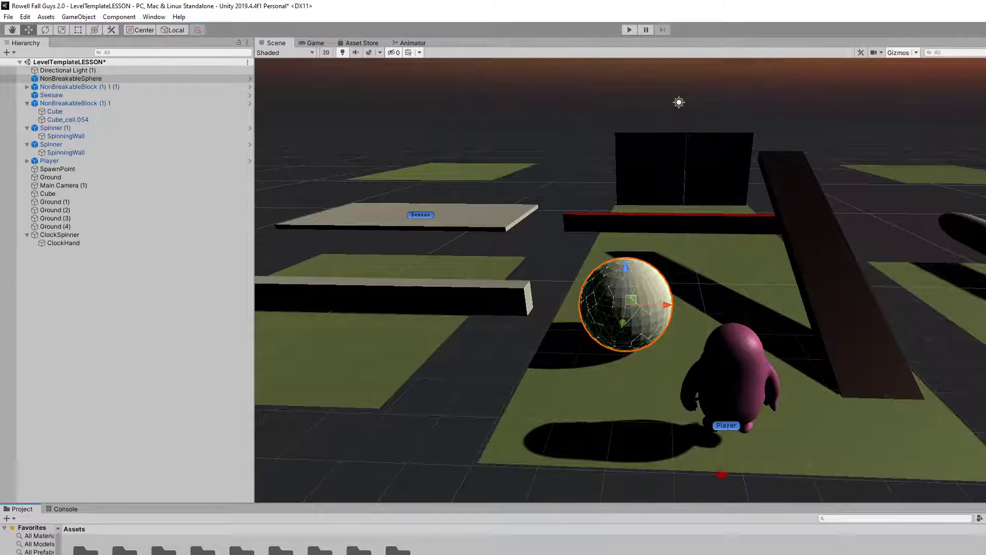
double_click(280, 552)
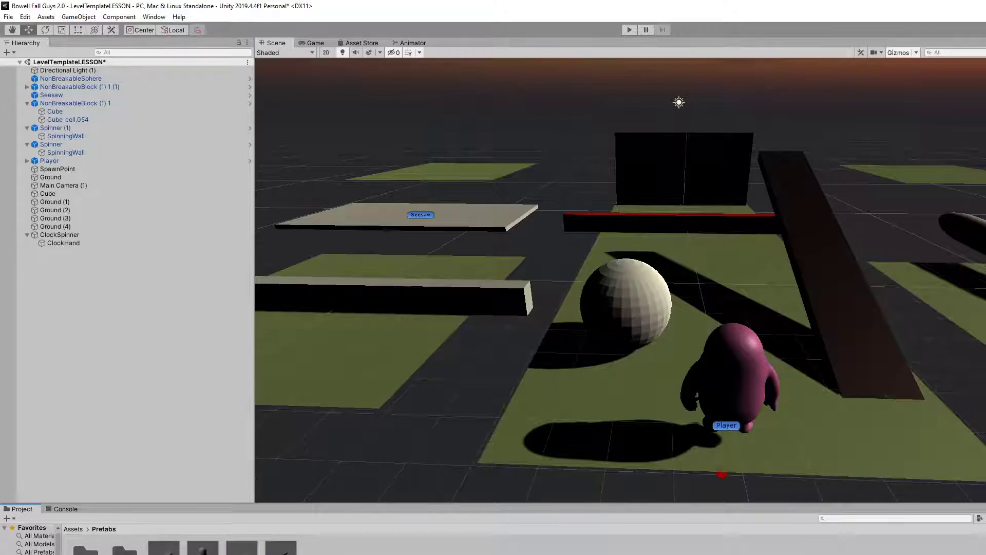
double_click(124, 552)
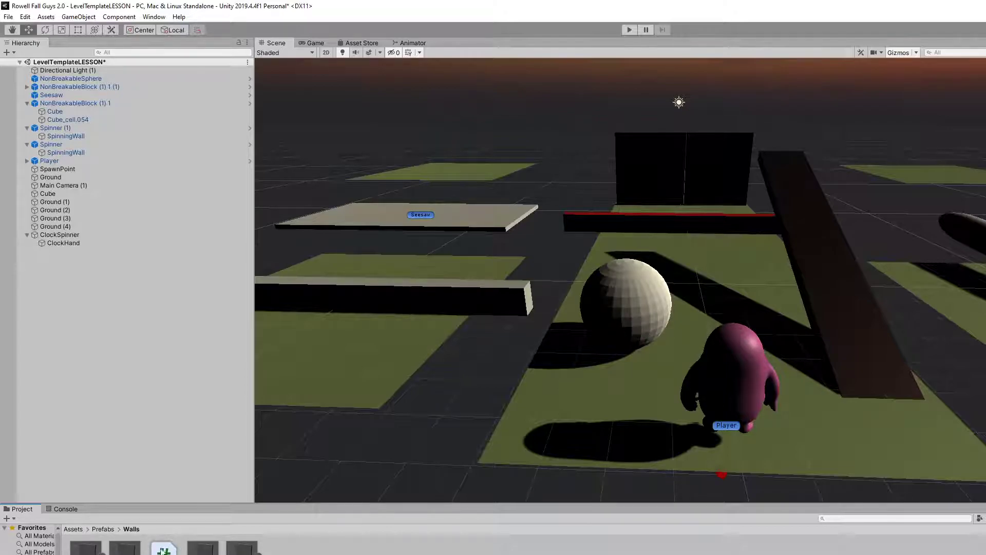
click(610, 304)
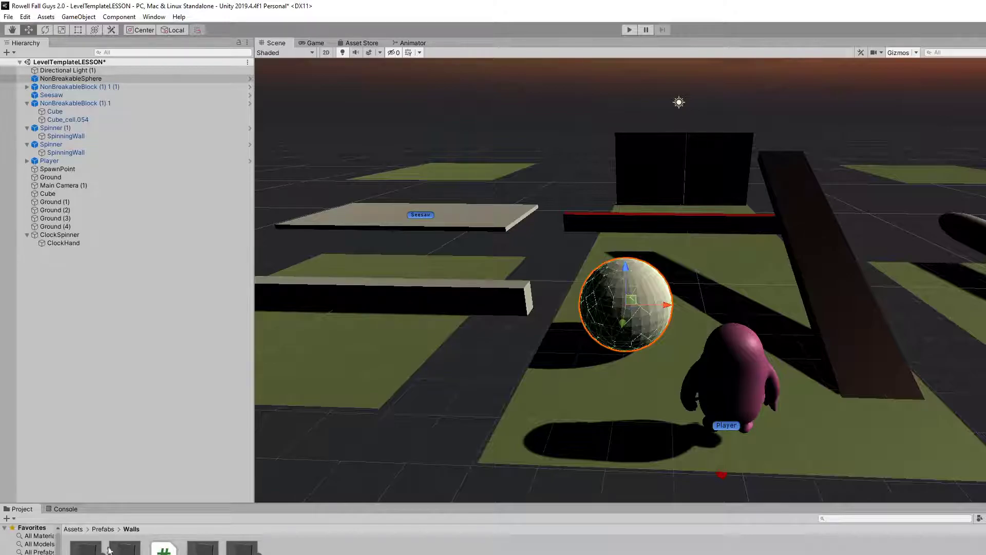
- Return to the Prefabs/Sphere folder and assign the BreakableSphere prefab to the NonBreakableSphere's script
click(105, 530)
double_click(87, 553)
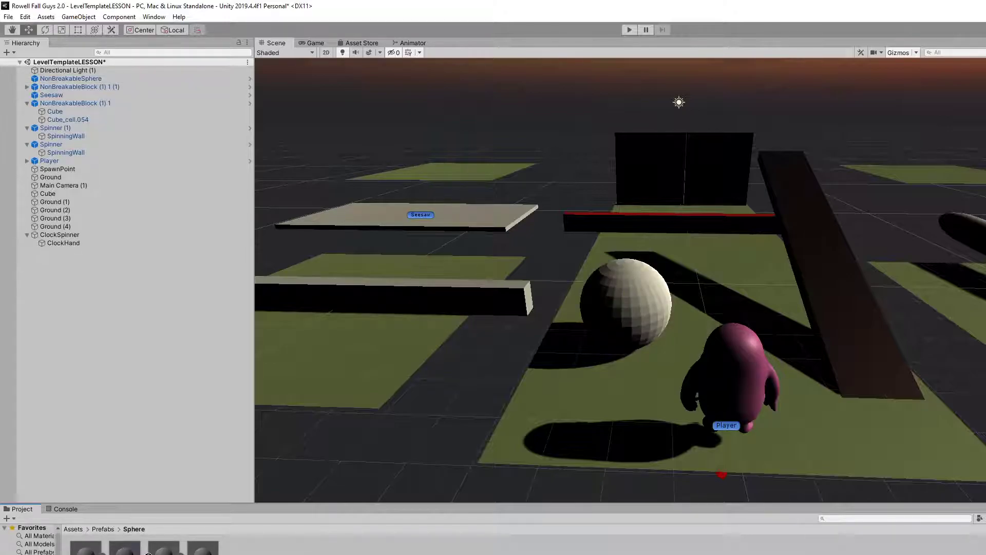
click(114, 81)
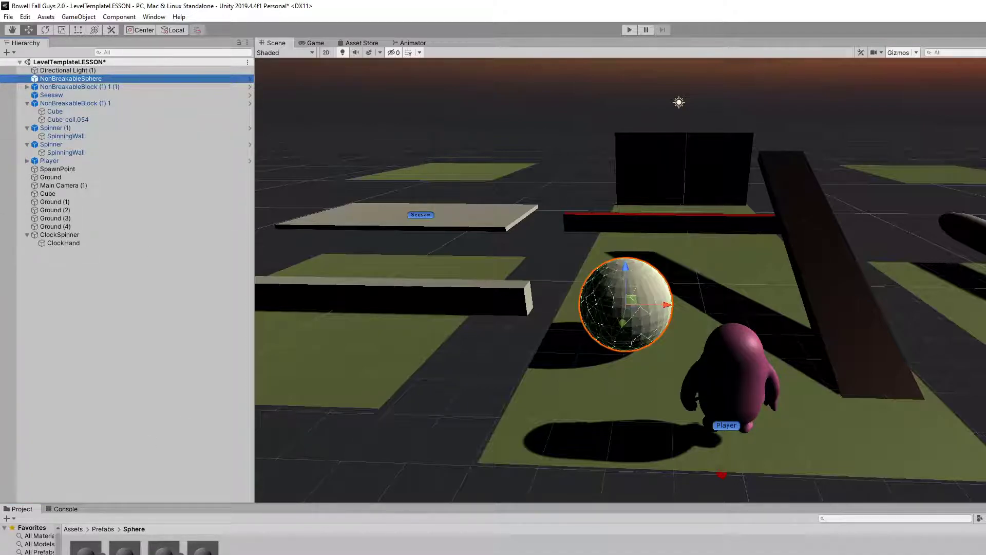
click(149, 554)
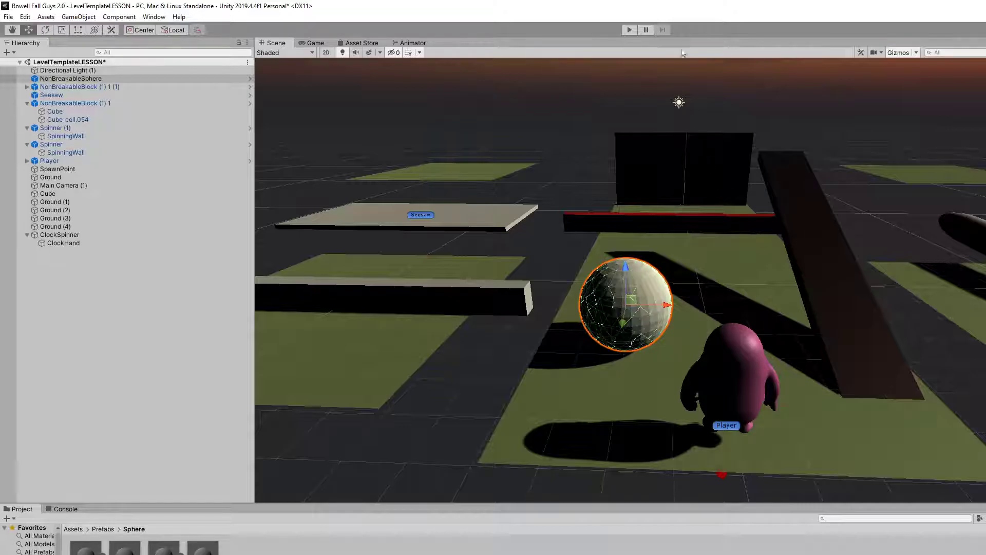
- Play-test the level by moving the player around the NonBreakableSphere to check that it shatters
click(630, 30)
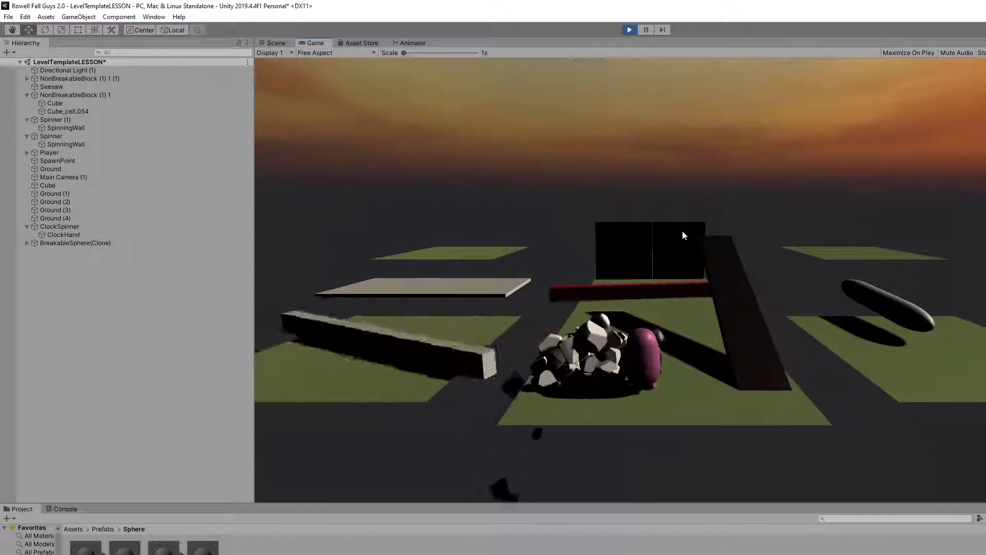
key(w)
key(d)
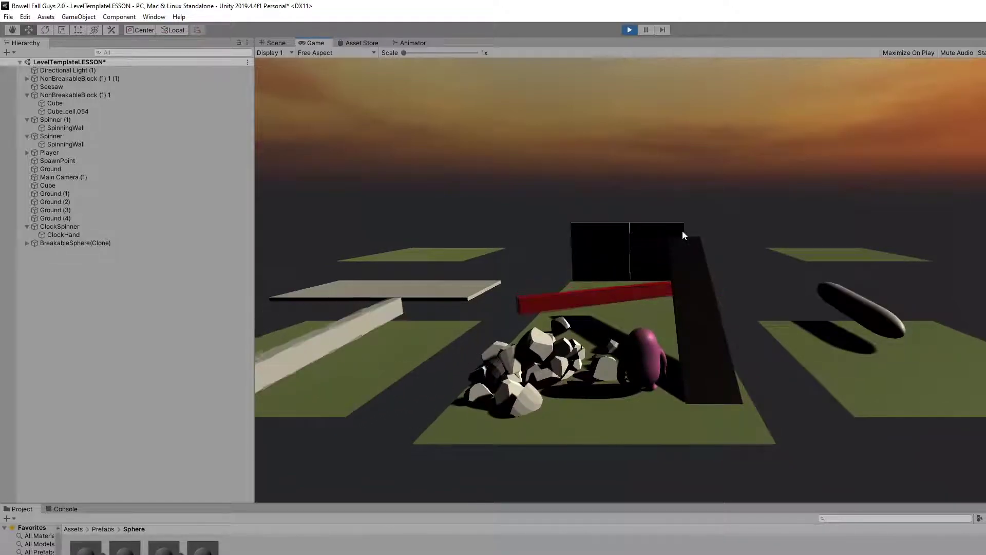
click(630, 30)
click(626, 299)
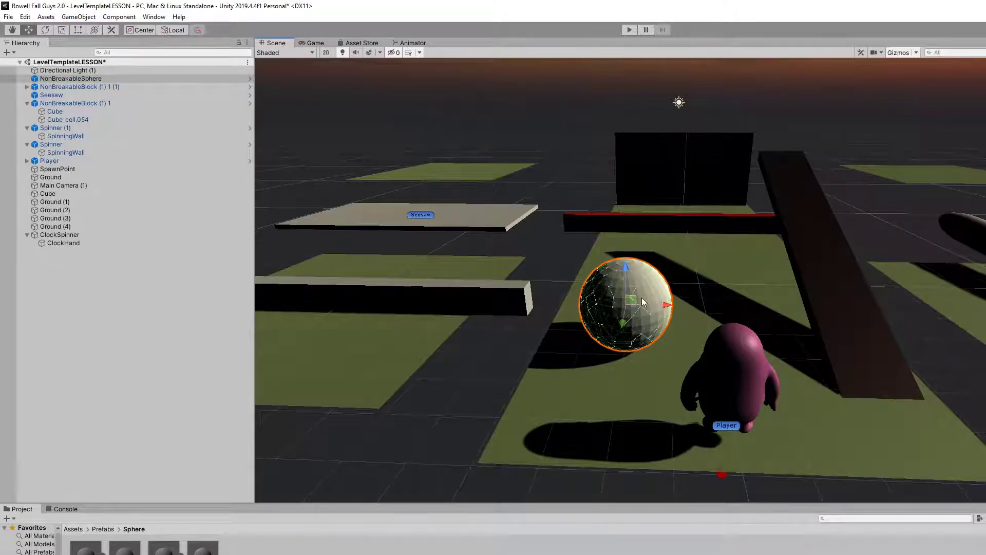
- Duplicate a ground platform, move the copy behind the player and enlarge it
middle_drag(691, 284, 610, 329)
right_drag(610, 328, 434, 398)
right_drag(573, 327, 536, 281)
click(689, 129)
key(ctrl+d)
drag(772, 113, 362, 249)
right_drag(362, 250, 643, 274)
drag(658, 275, 678, 258)
right_drag(679, 258, 796, 253)
- Move the NonBreakableSphere onto the new platform behind the player and start duplicating it there
click(875, 114)
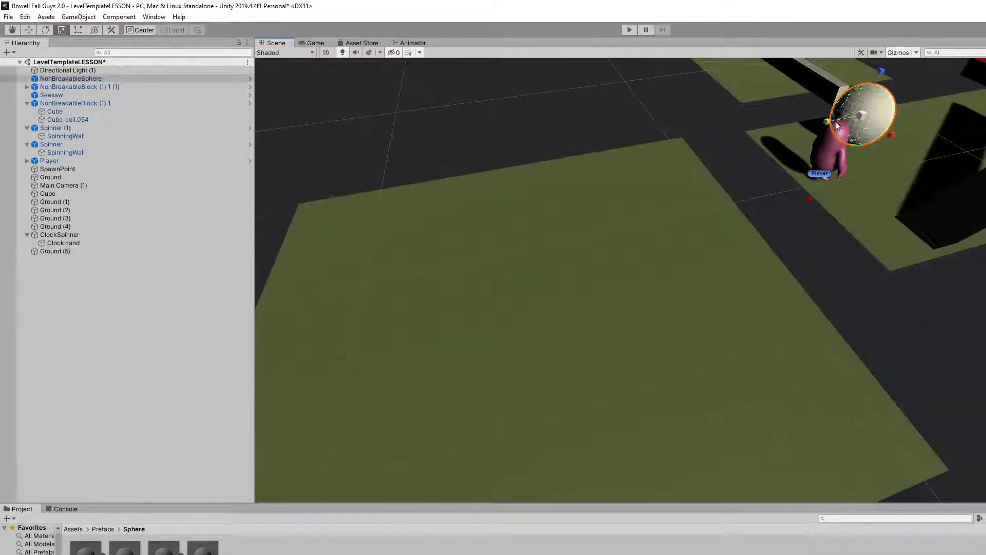
key(w)
drag(832, 122, 628, 431)
key(ctrl+v)
key(ctrl+v)
- Copy the NonBreakableSphere repeatedly across the new platform, laying out copies up to NonBreakableSphere (9)
click(689, 192)
key(ctrl+c)
key(ctrl+v)
key(ctrl+v)
key(ctrl+v)
key(ctrl+v)
key(ctrl+v)
right_drag(678, 404, 606, 448)
key(ctrl+v)
drag(623, 309, 385, 279)
key(ctrl+v)
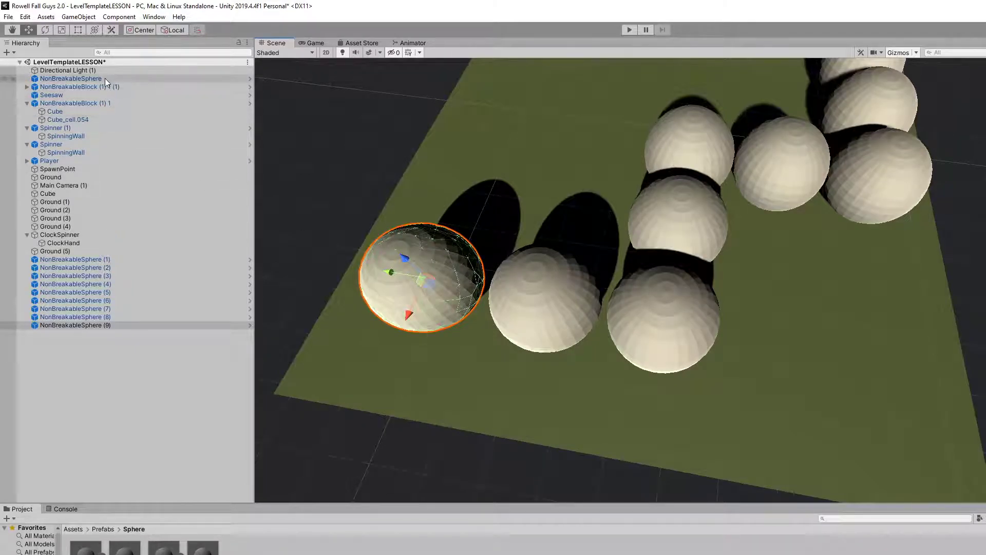
- Place another NonBreakableSphere prefab instance beside the existing spheres and position four duplicates of it on the platform
click(526, 286)
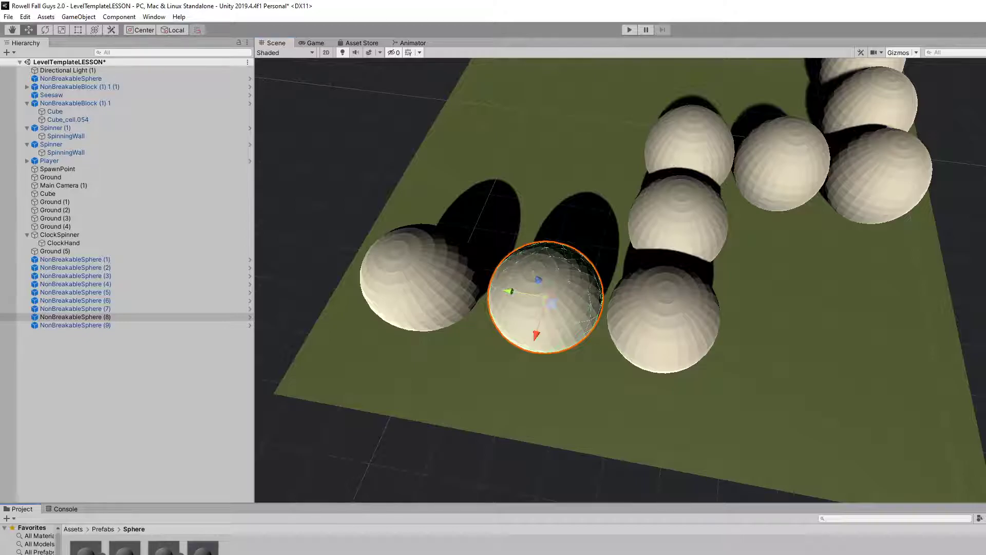
click(208, 551)
drag(208, 551, 776, 279)
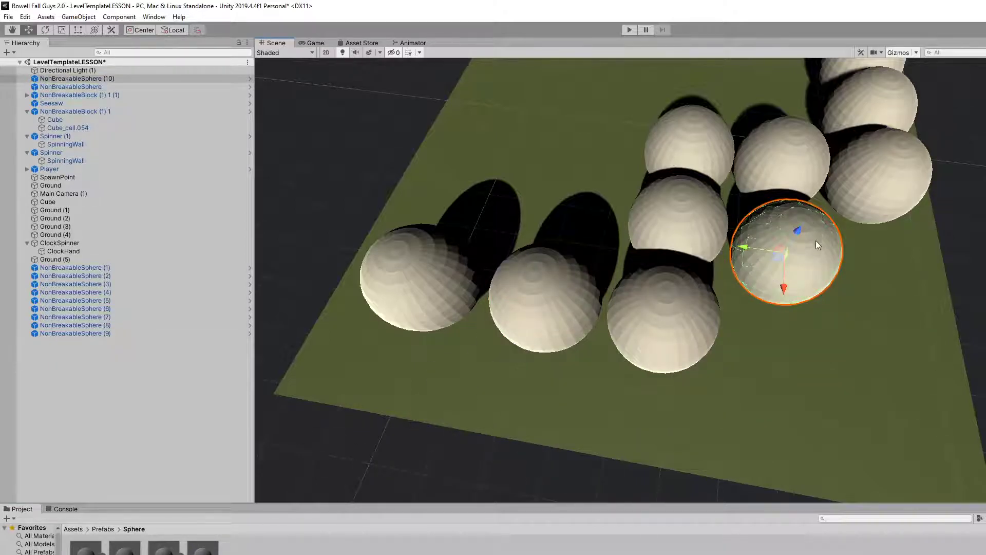
key(ctrl+d)
drag(817, 245, 10, 236)
key(ctrl+d)
key(ctrl+d)
key(ctrl+d)
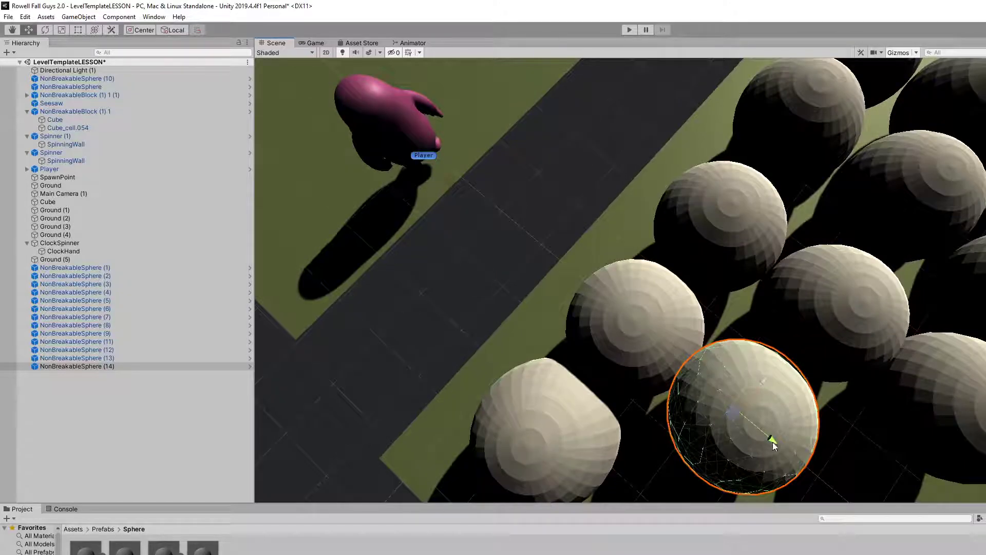
- Make six more duplicates of the NonBreakableSphere to extend the grid, up to NonBreakableSphere (20)
alt+drag(794, 329, 516, 326)
key(ctrl+d)
key(ctrl+d)
mouse_move(499, 404)
mouse_down()
mouse_move(568, 501)
mouse_move(760, 418)
mouse_move(496, 418)
mouse_up()
key(ctrl+d)
drag(407, 406, 542, 446)
key(ctrl+d)
key(ctrl+d)
click(600, 245)
click(581, 289)
key(ctrl+d)
- Adjust the positions of individual spheres in the grid so the rows are spaced more evenly
alt+drag(698, 320, 482, 245)
click(534, 264)
alt+drag(539, 266, 571, 267)
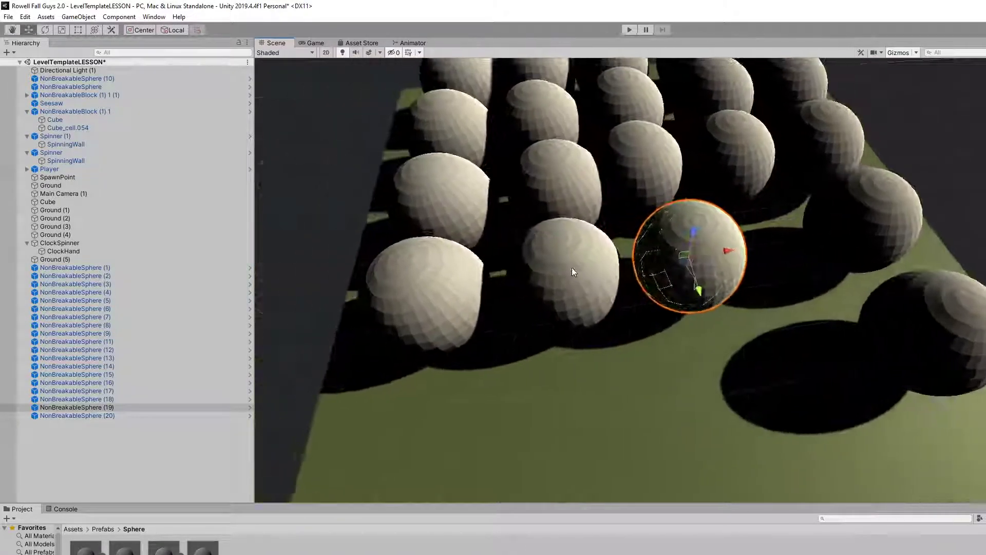
click(573, 268)
alt+drag(674, 223, 627, 216)
click(629, 255)
- Play-test the level by running the player into the field of spheres to break some of them
mouse_move(695, 285)
alt+mouse_down()
mouse_move(740, 301)
mouse_move(702, 275)
alt+mouse_up()
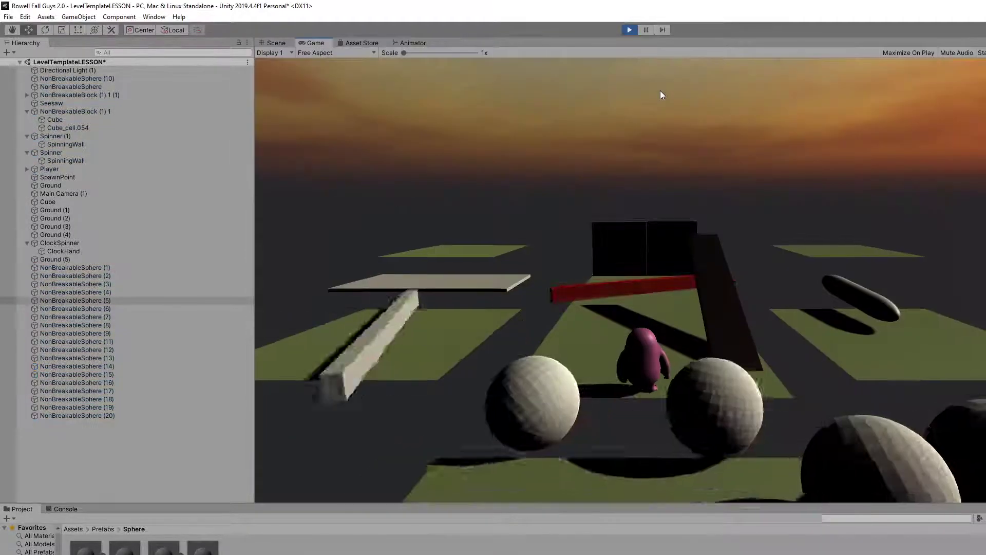
key(w)
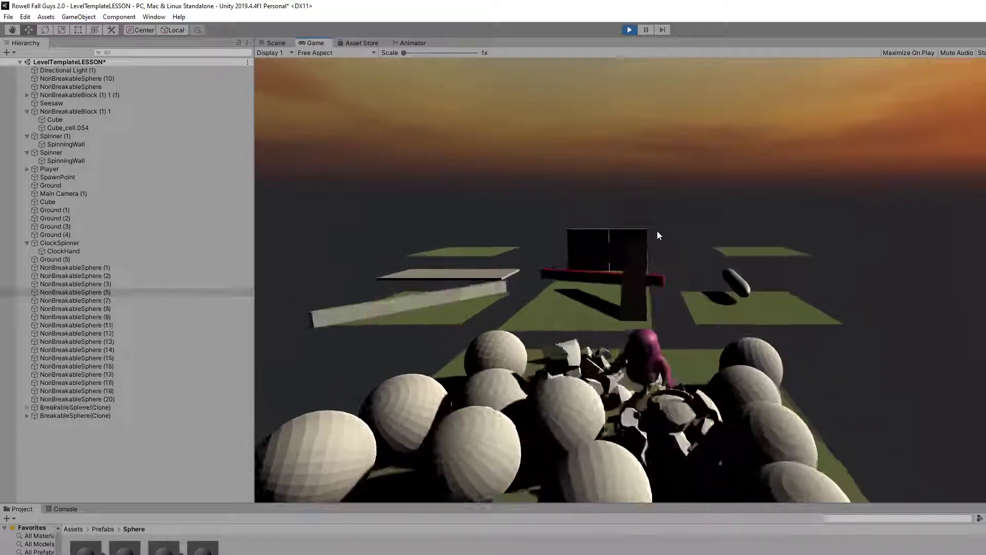
click(630, 30)
- Leave the play test and select the nine spheres in the three-by-three block behind the first row facing the player
click(550, 177)
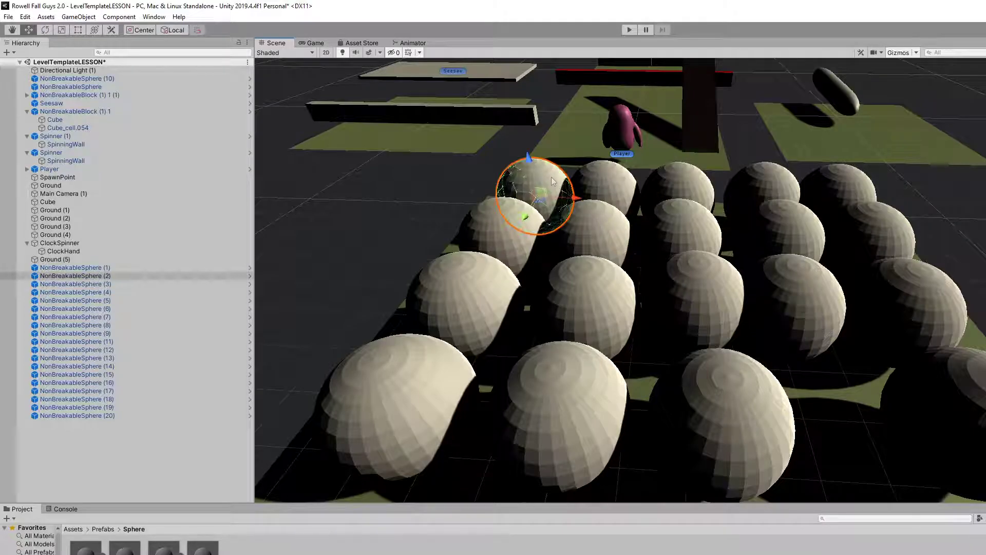
click(602, 179)
click(522, 239)
shift+click(617, 242)
shift+click(689, 240)
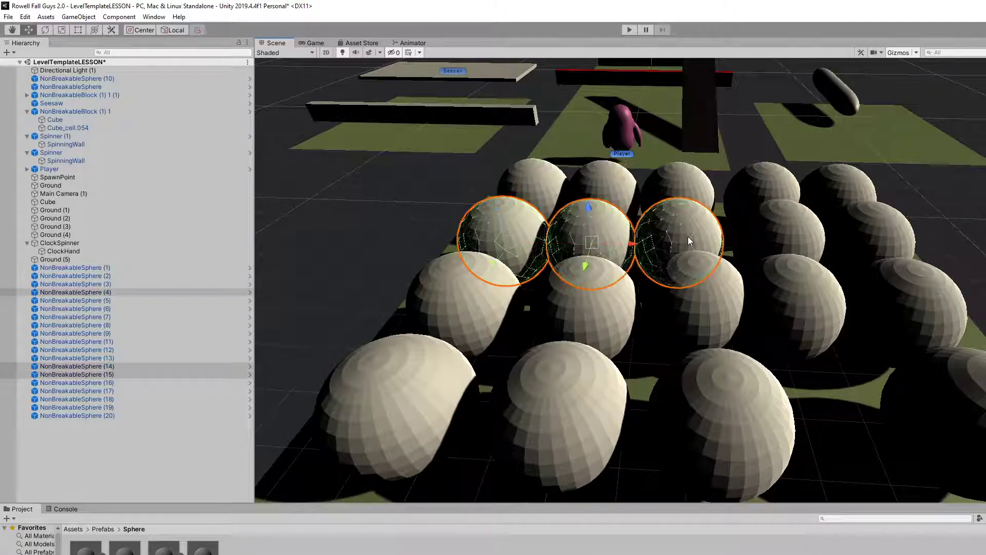
shift+click(696, 299)
shift+click(499, 307)
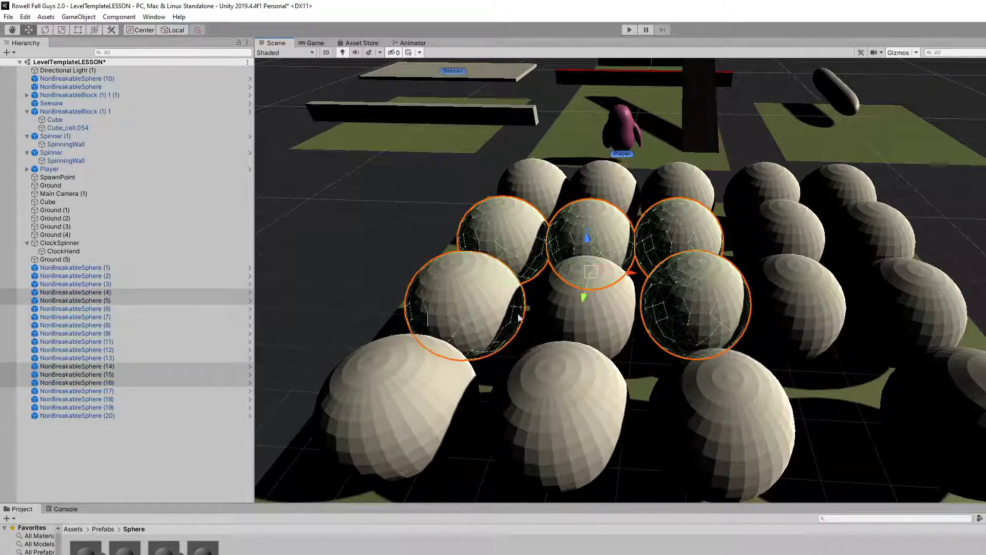
shift+click(611, 337)
shift+click(575, 396)
shift+click(441, 406)
shift+click(710, 421)
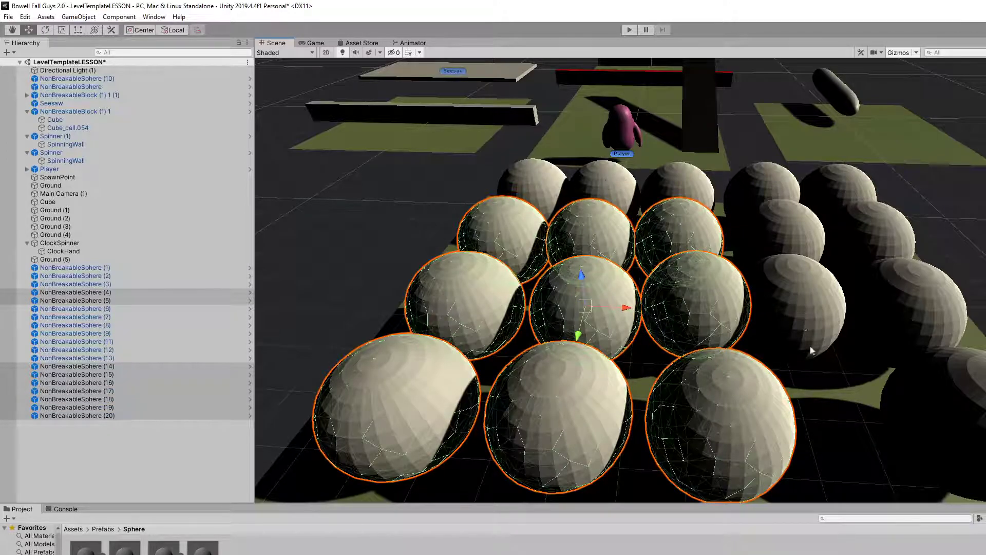
- Add the four spheres of the outermost column on the far side of the grid to the selection
shift+click(845, 180)
shift+click(873, 242)
shift+click(899, 308)
shift+click(949, 402)
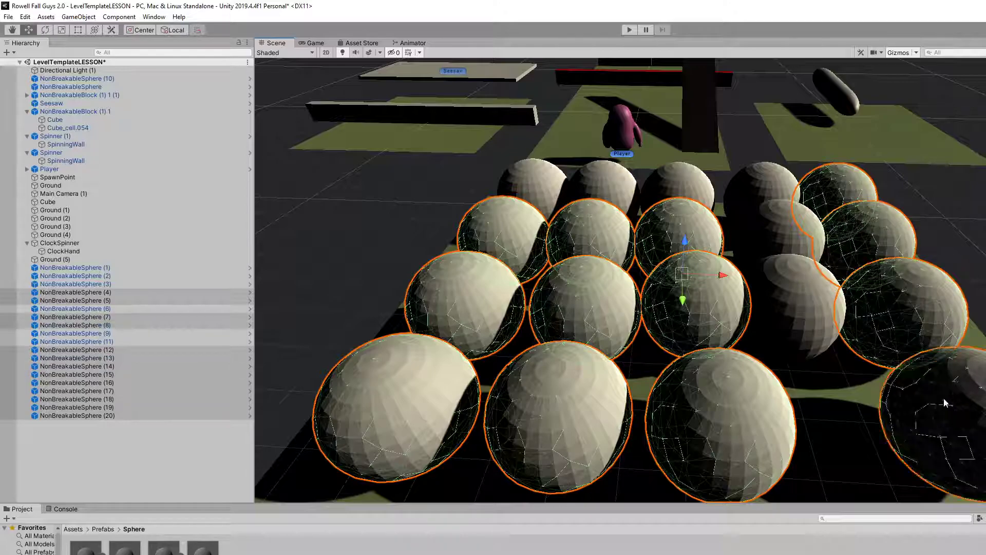
right_drag(726, 311, 848, 280)
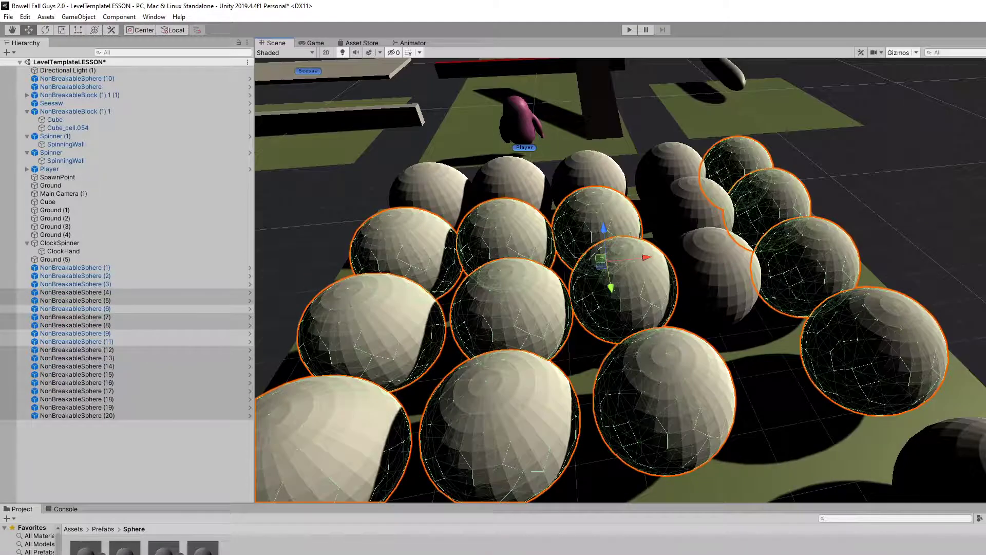
- Play-test the level again, running the player into the first spheres and along the outer edge of the grid
click(629, 30)
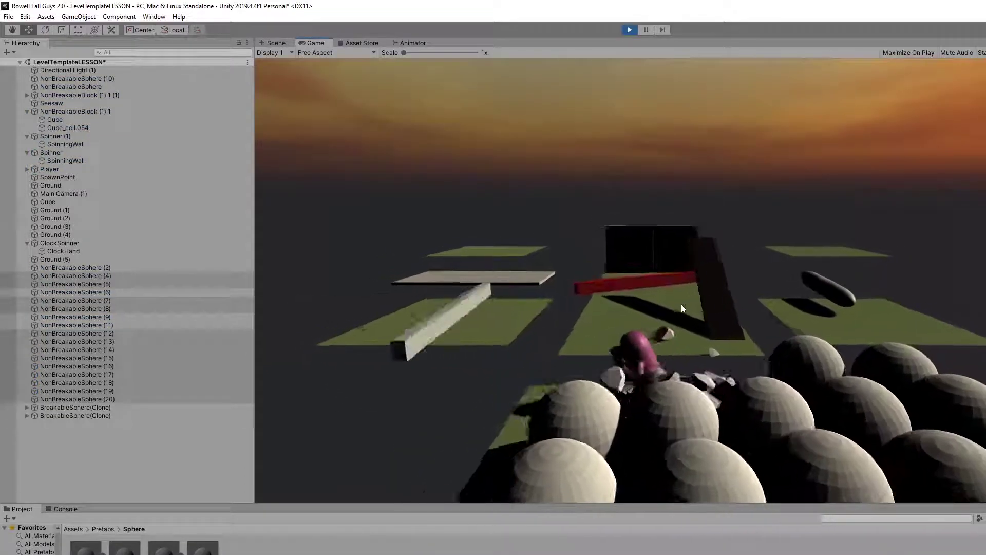
key(a)
key(w)
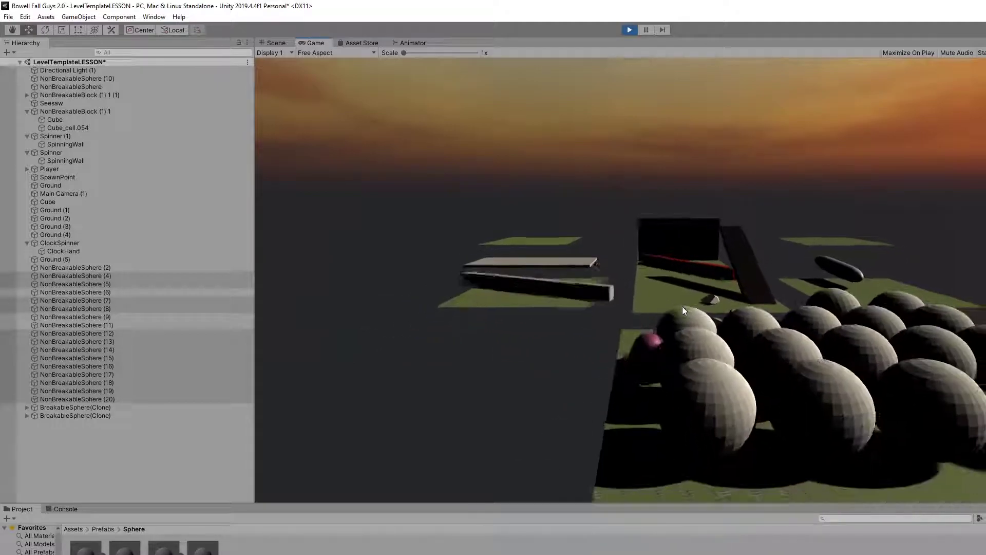
key(w)
key(d)
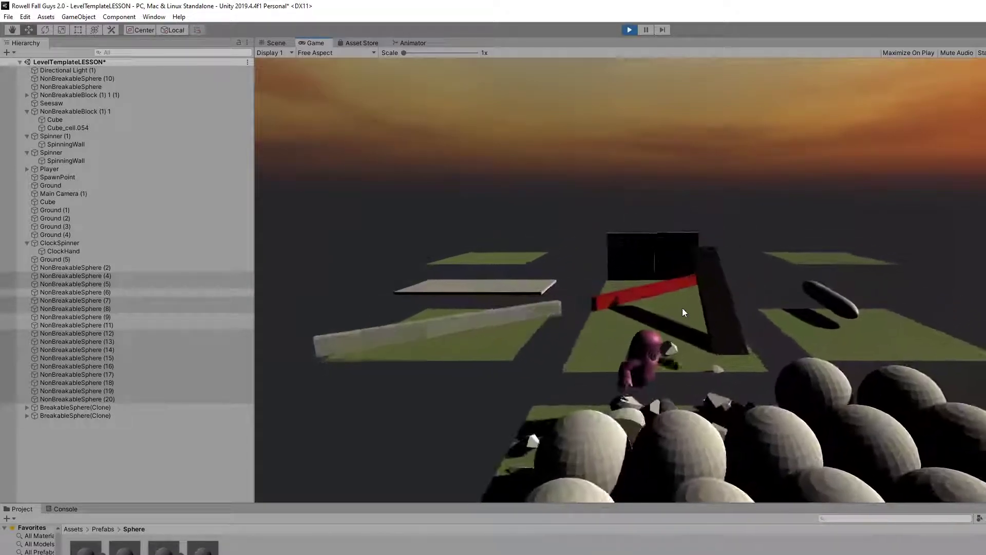
key(space)
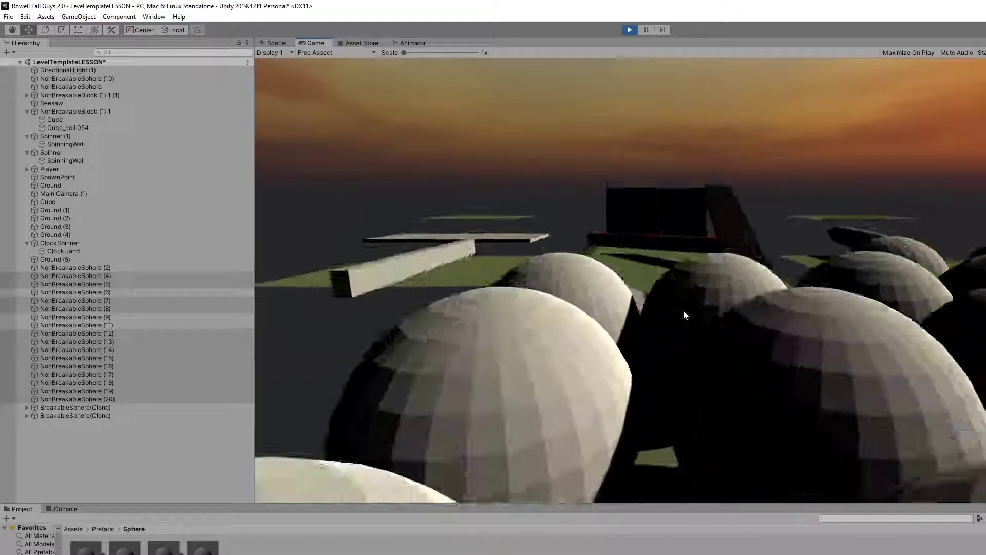
key(d)
key(s)
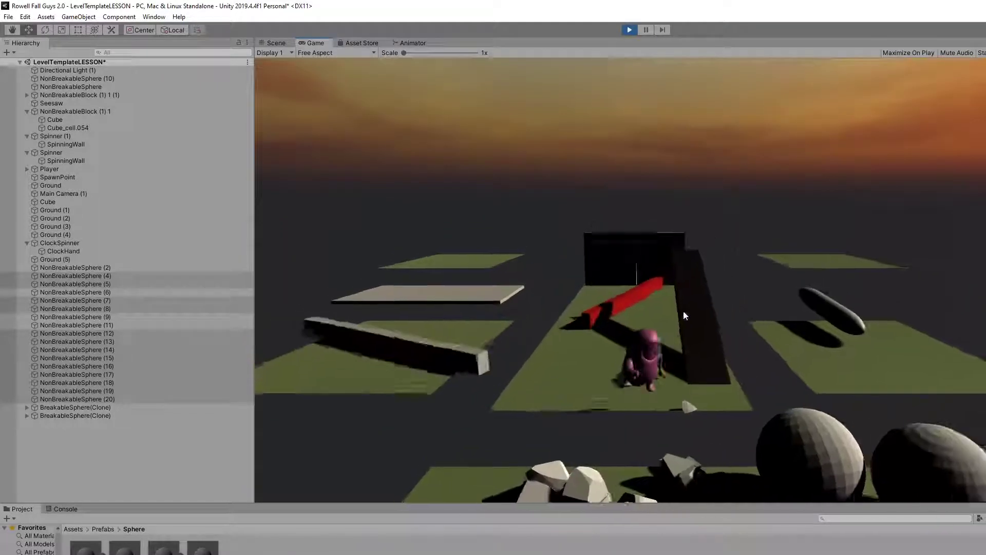
- Jump the player back onto the sphere grid and move between the rows to test breaking the middle spheres
key(space)
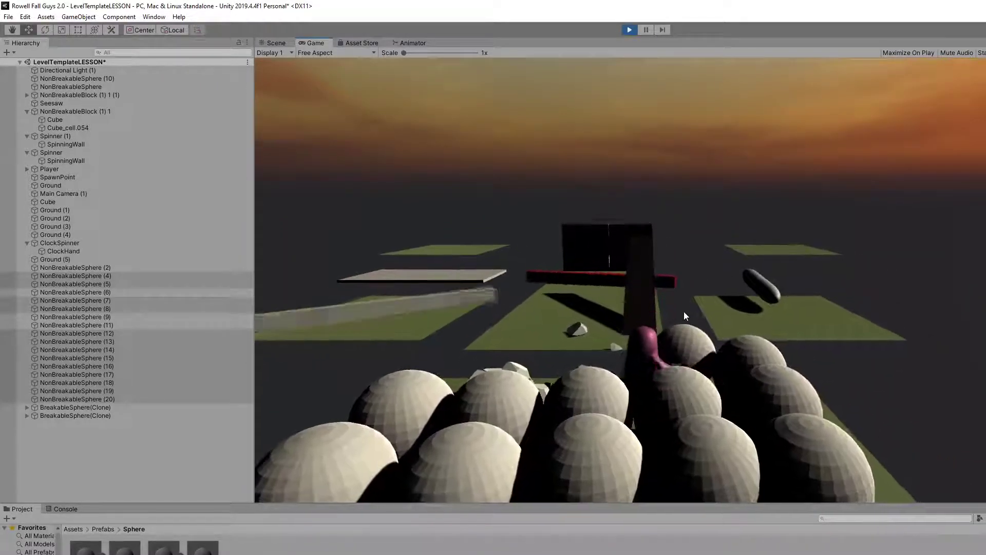
key(d)
key(w)
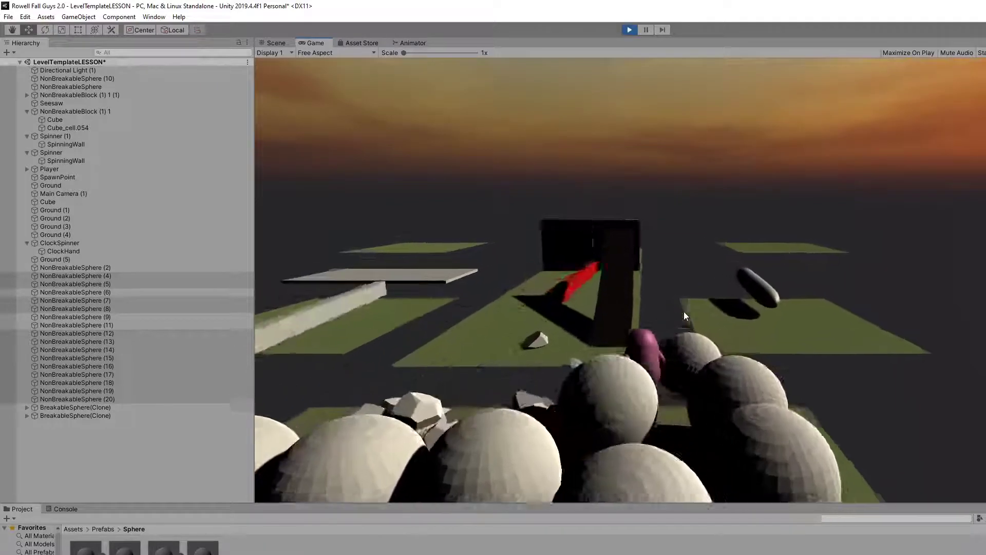
key(a)
key(space)
key(s)
key(s)
key(d)
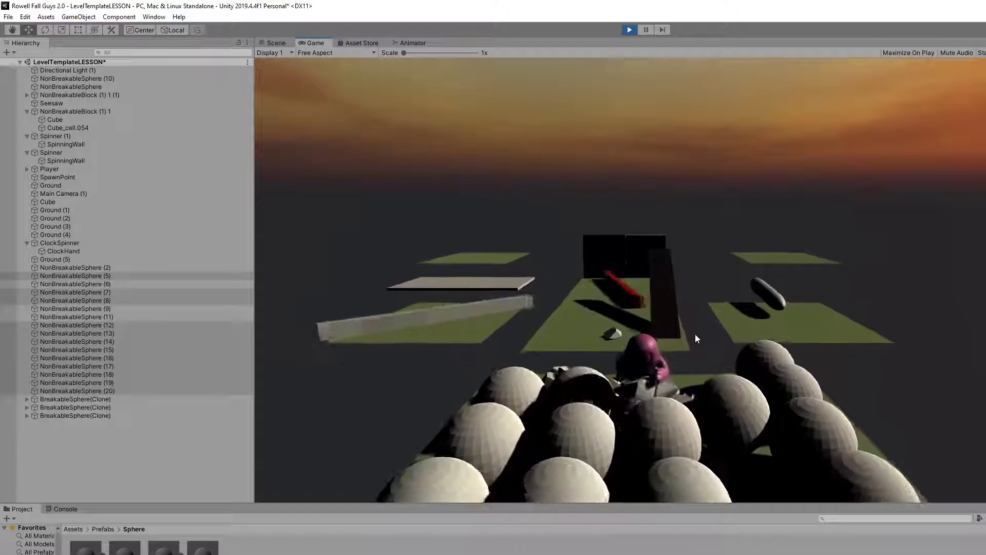
- Run the player through to the open end of the platform and into the outer column to shatter more spheres
key(s)
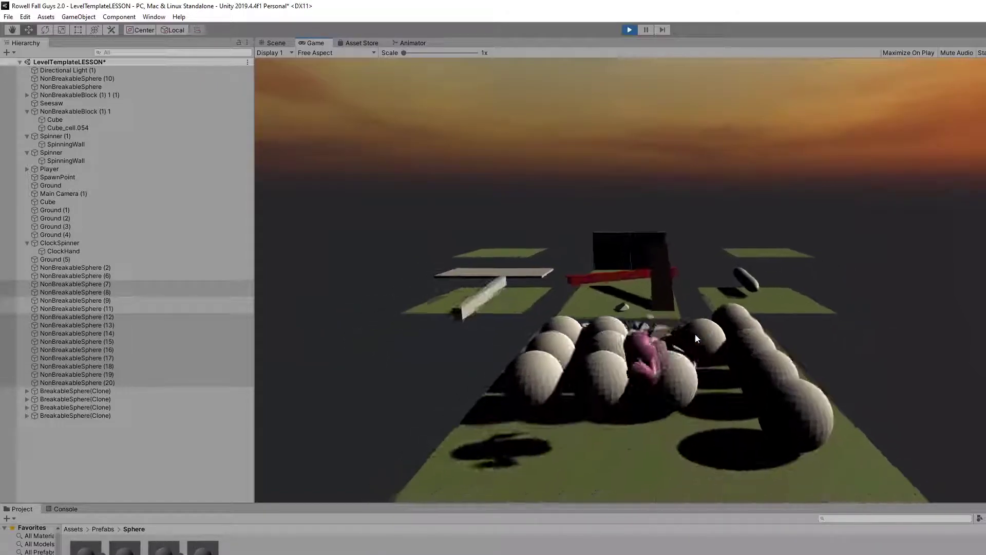
key(w)
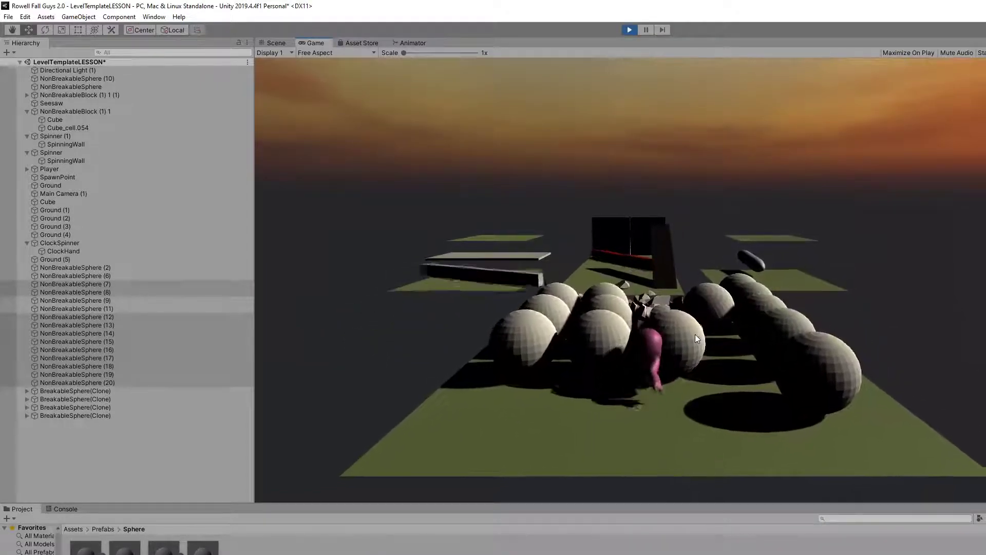
key(s)
key(d)
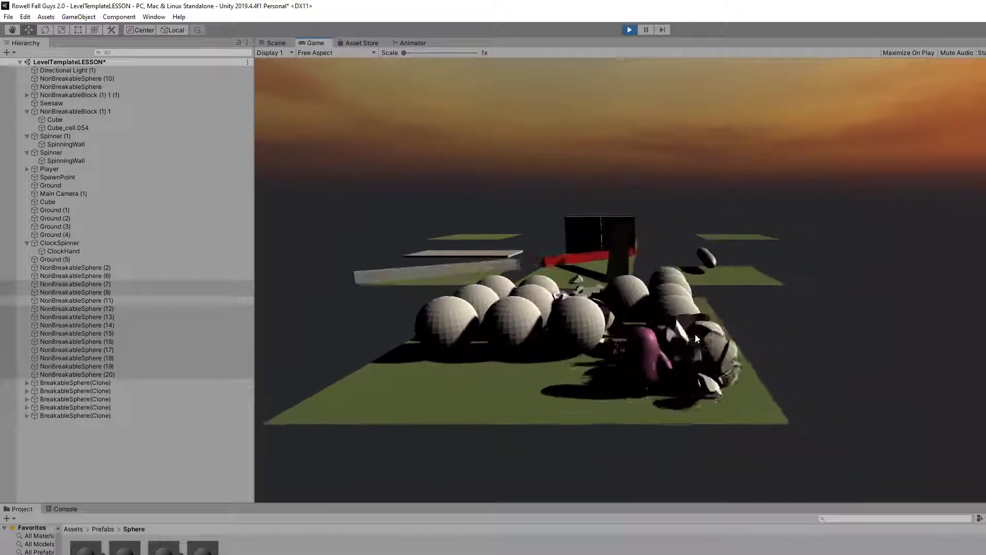
key(w)
key(w)
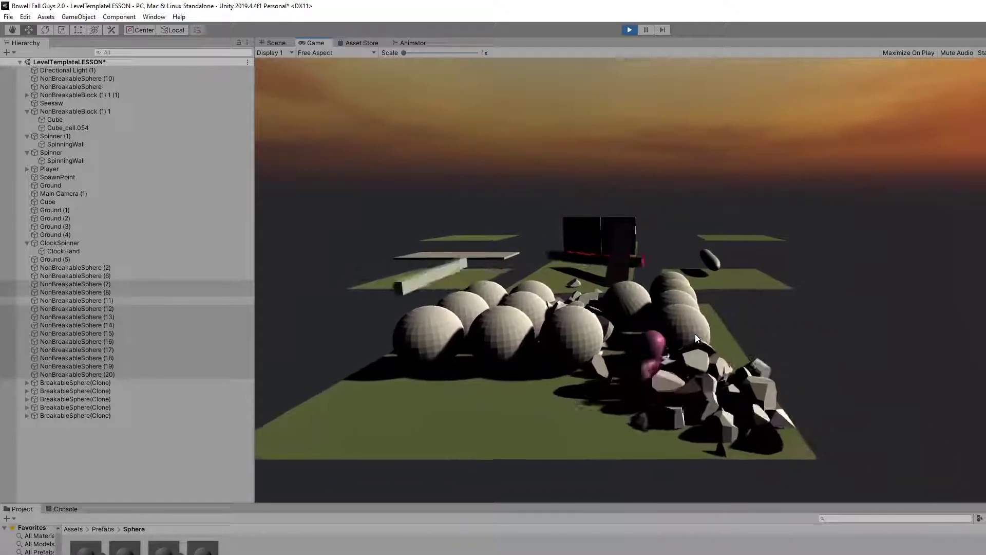
key(w)
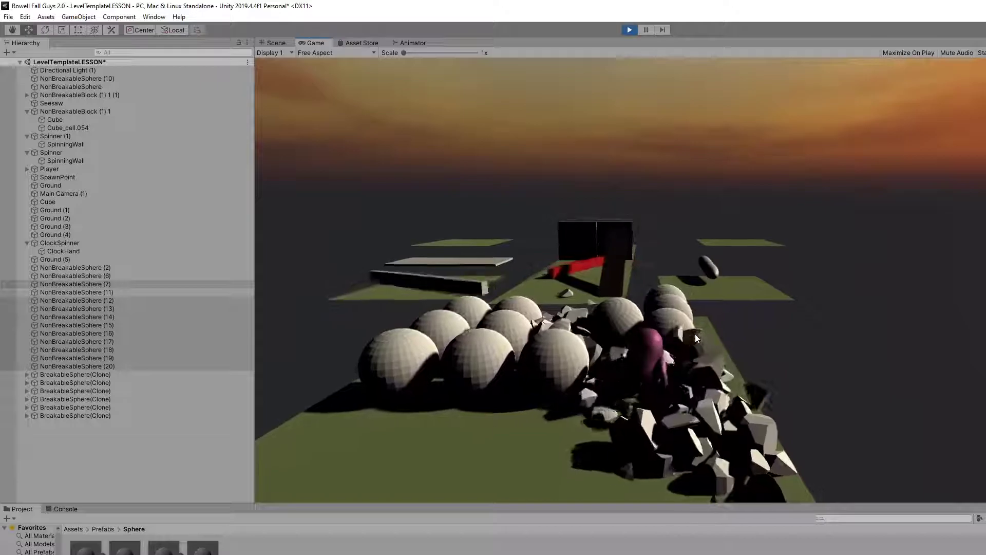
key(a)
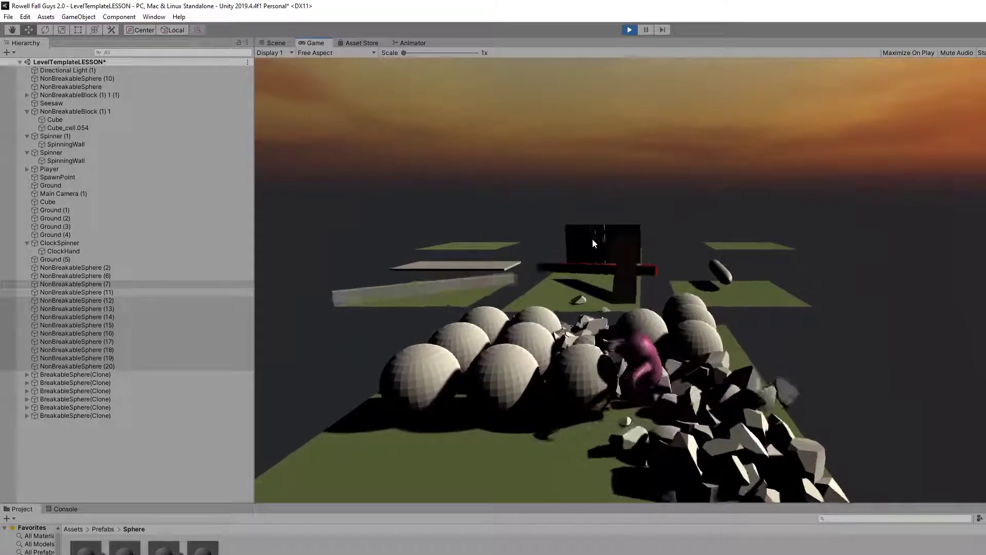